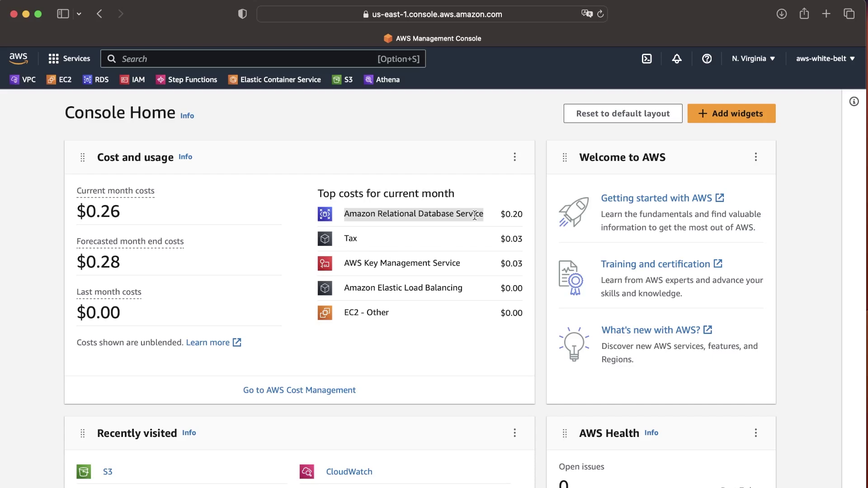
Review the current month costs and forecasted month end costs in the Cost and usage widget.
double_click(114, 212)
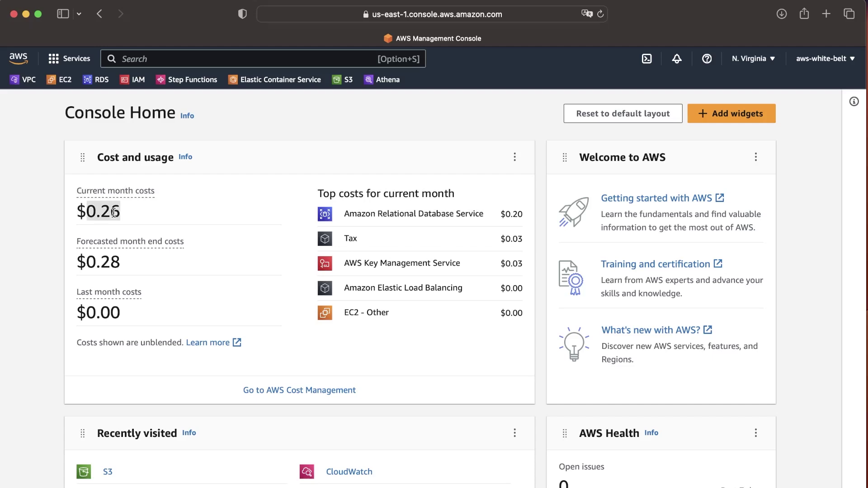
left_click(121, 274)
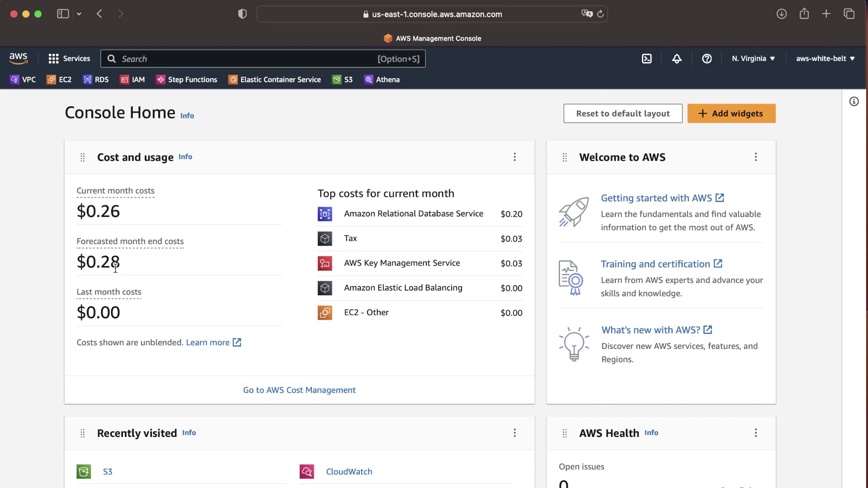
double_click(114, 267)
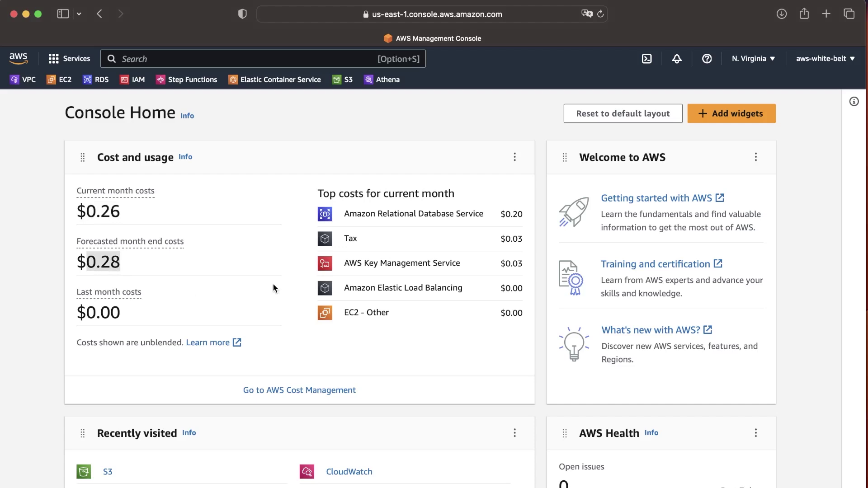
scroll(352, 319, "down", 1)
scroll(352, 320, "up", 1)
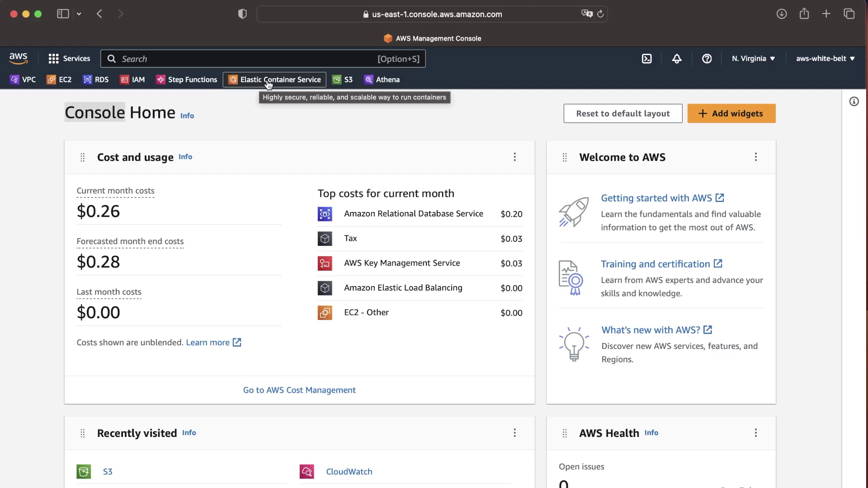
Open white-belt-cluster in Elastic Container Service and look through all the columns of its services list.
left_click(269, 84)
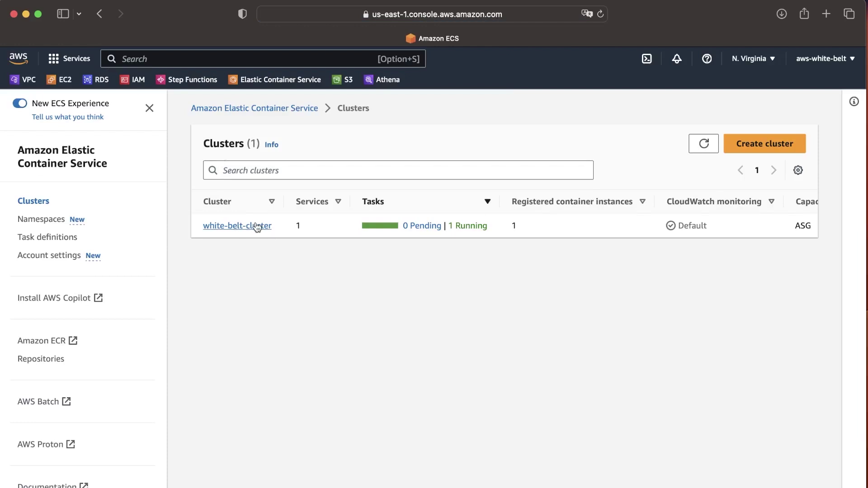
left_click(257, 226)
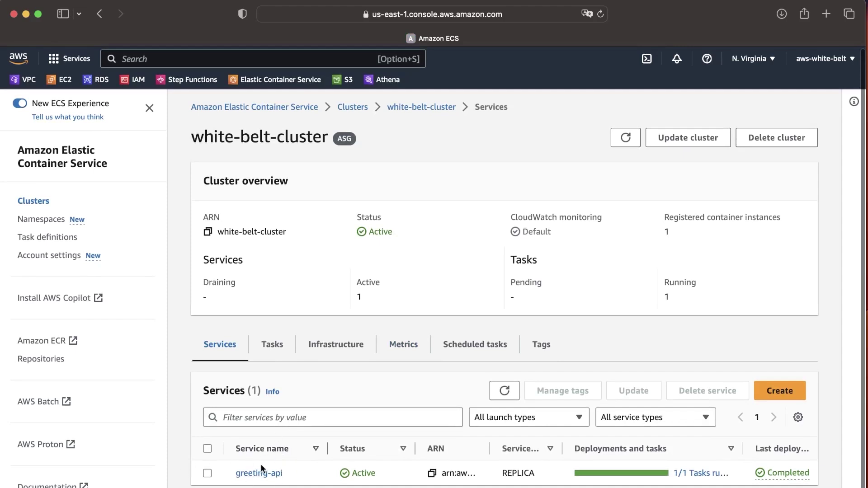
scroll(719, 480, "right", 2)
scroll(718, 480, "right", 5)
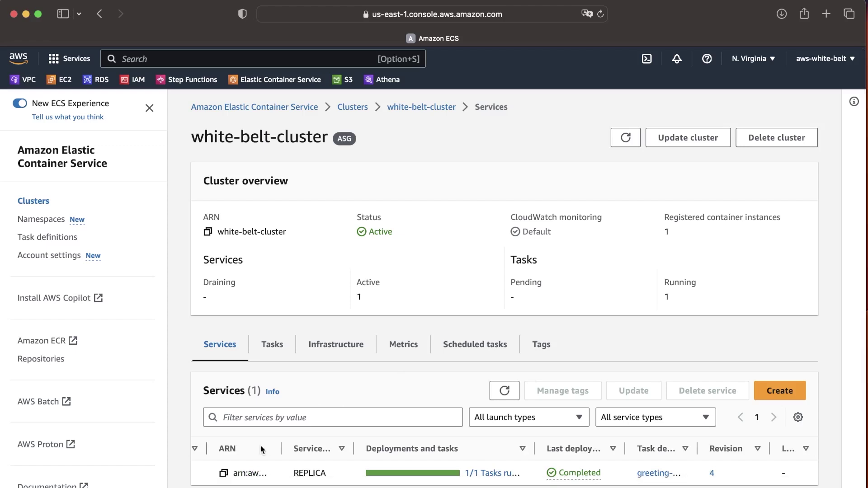
scroll(343, 452, "left", 7)
Show the running tasks of white-belt-cluster and check their status and task definition details.
left_click(280, 351)
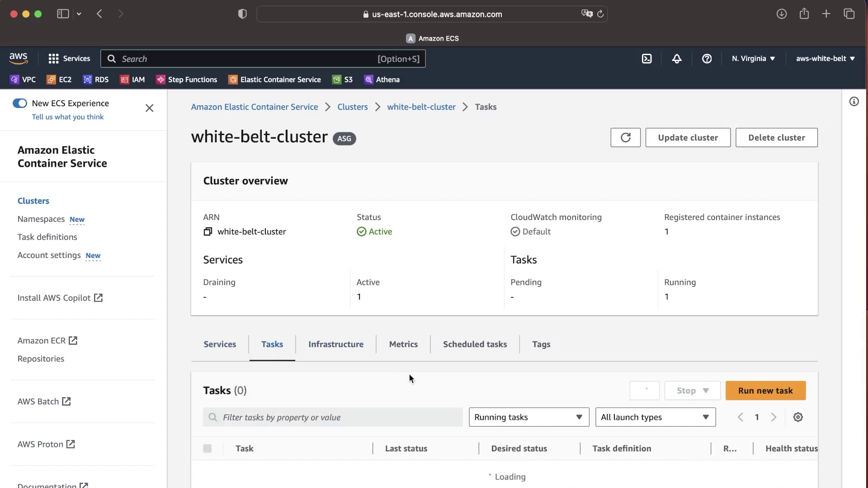
scroll(538, 471, "right", 5)
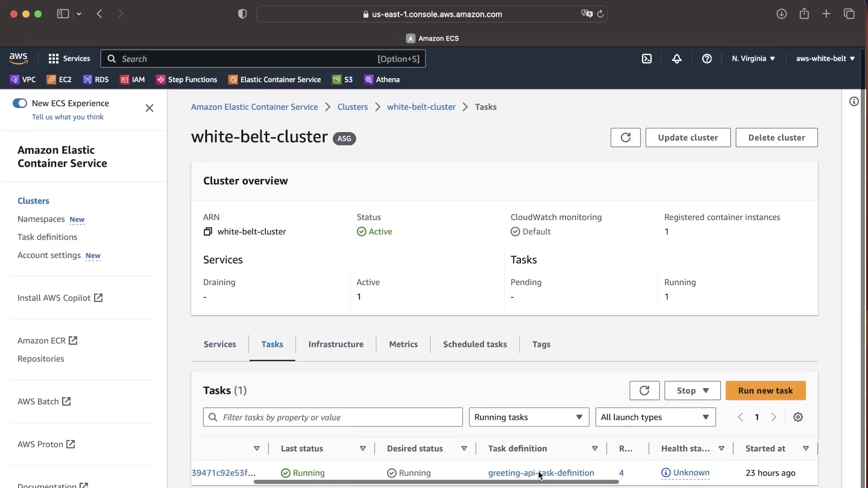
scroll(538, 472, "left", 5)
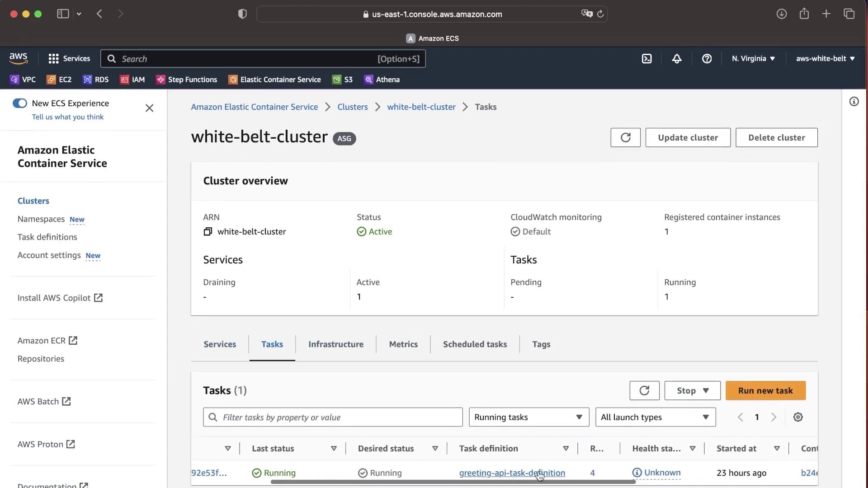
Inspect the cluster's infrastructure, covering its capacity providers and the container instance's available CPU and memory.
left_click(331, 348)
scroll(453, 389, "down", 5)
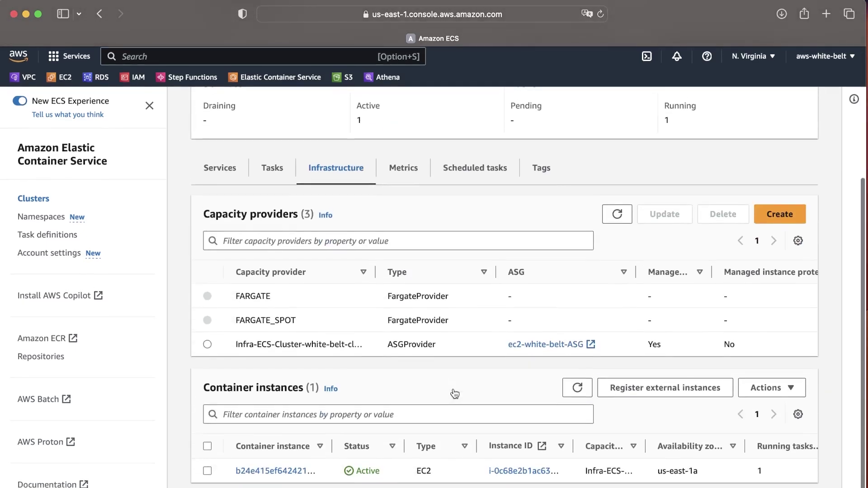
scroll(587, 473, "right", 5)
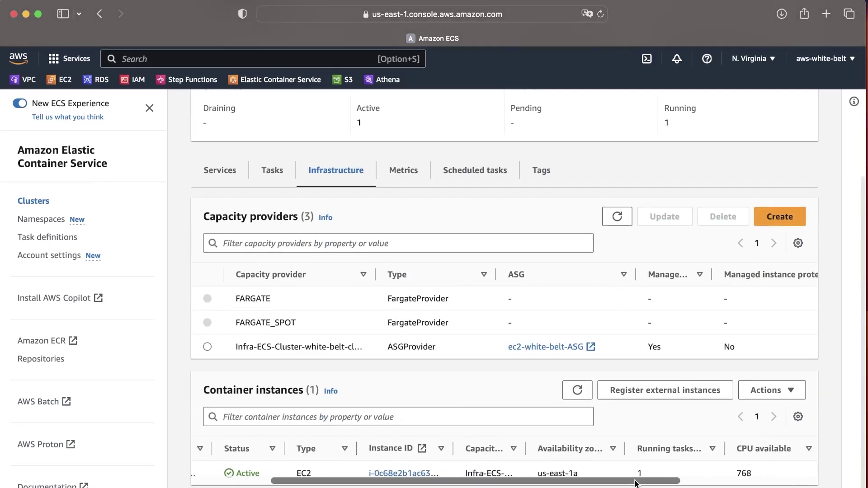
scroll(635, 483, "right", 5)
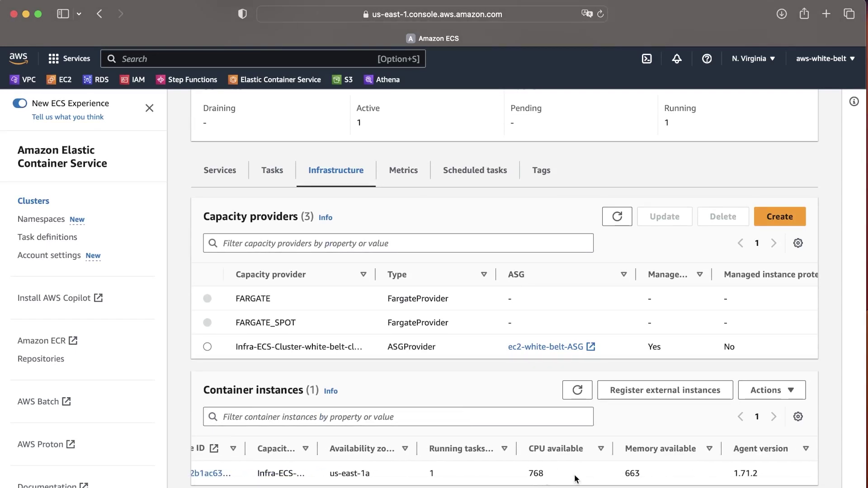
scroll(492, 448, "left", 10)
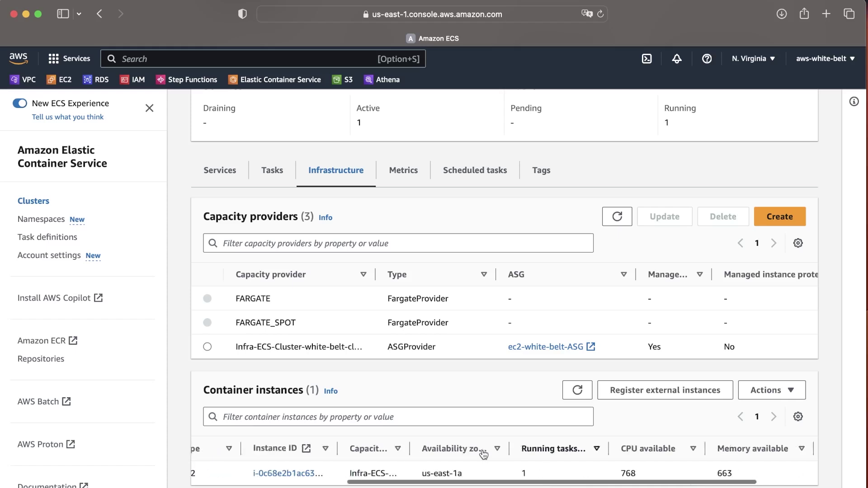
Revisit the cluster's services, tasks and infrastructure views in turn to compare what each one lists.
scroll(424, 227, "up", 5)
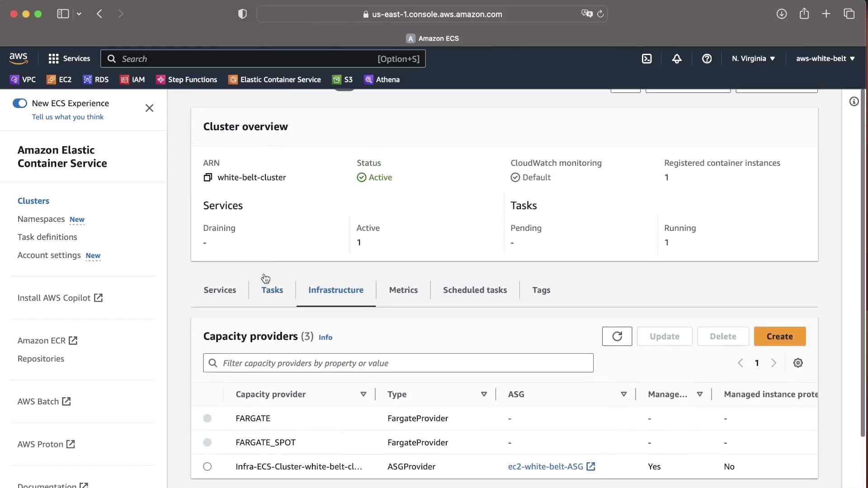
scroll(316, 325, "up", 3)
left_click(220, 343)
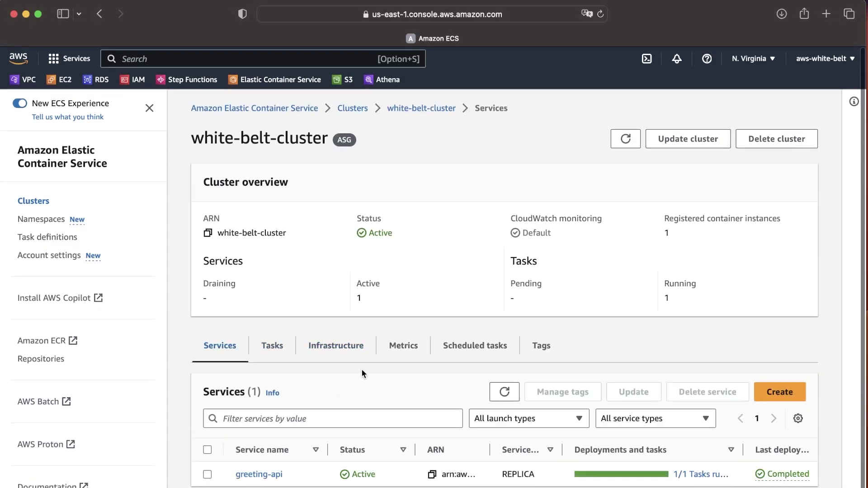
scroll(397, 388, "up", 1)
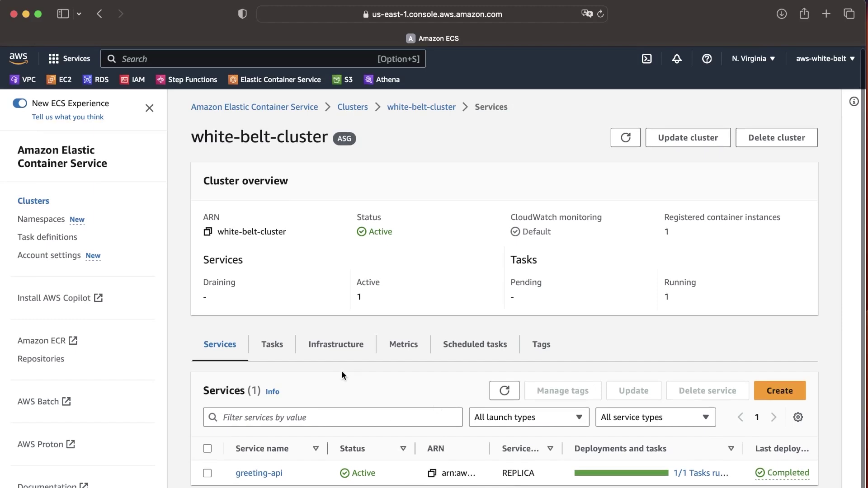
left_click(281, 349)
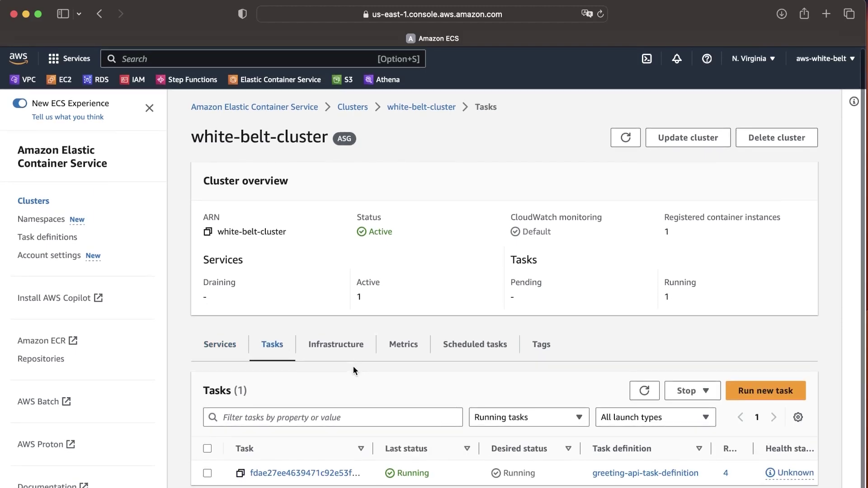
left_click(353, 344)
scroll(353, 343, "down", 5)
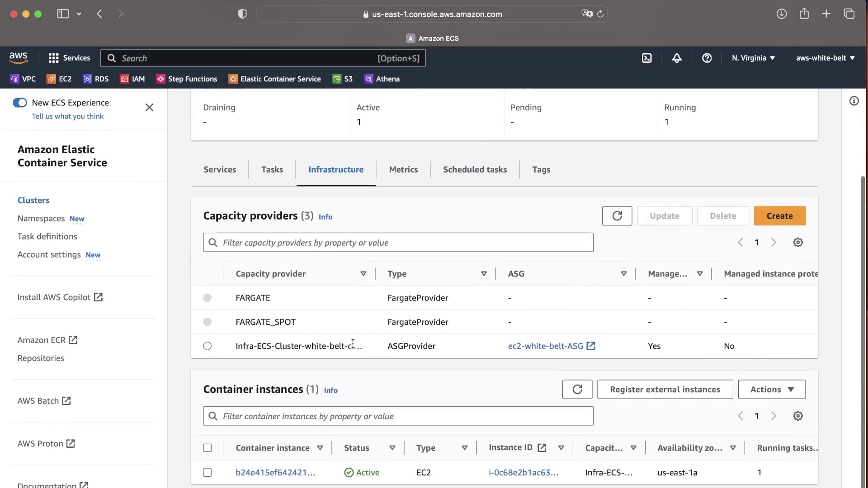
scroll(351, 342, "up", 5)
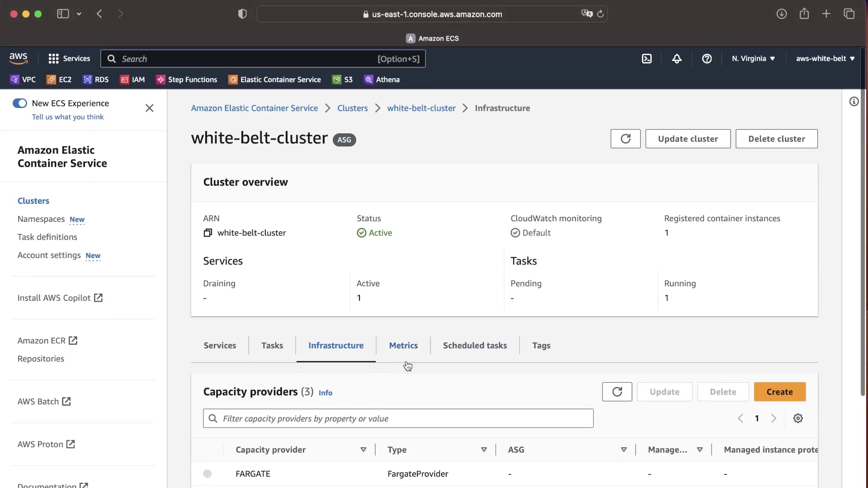
scroll(407, 366, "down", 4)
scroll(407, 369, "up", 2)
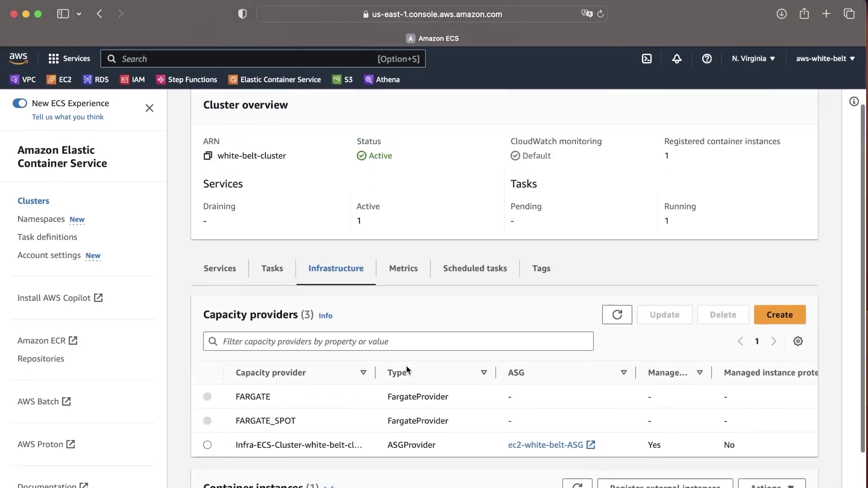
Open the greeting-api service from the cluster's services list and check its status, load balancer health and utilization graphs.
left_click(229, 279)
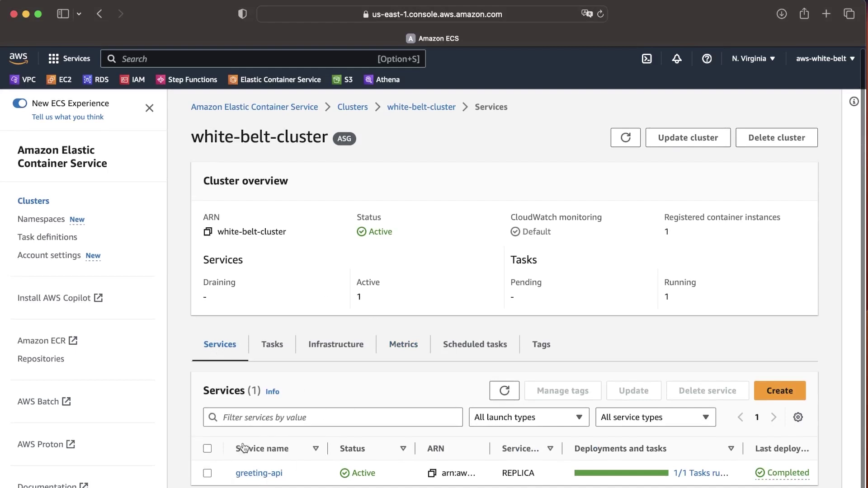
left_click(277, 473)
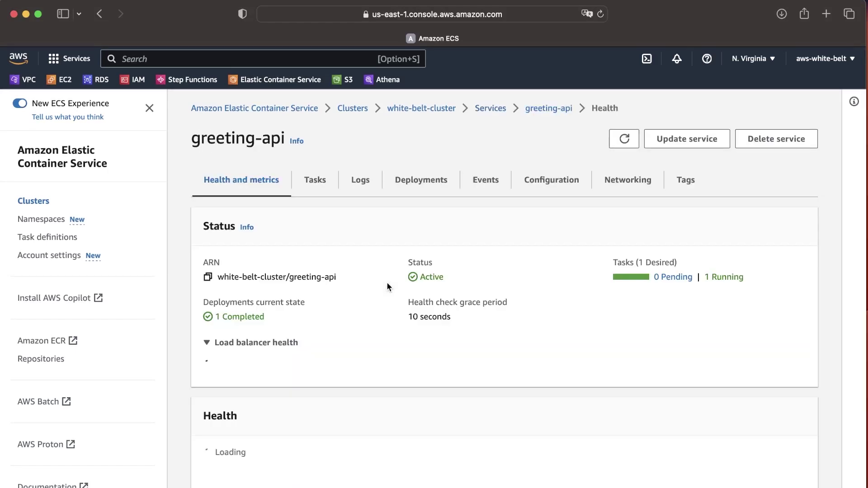
scroll(344, 300, "down", 5)
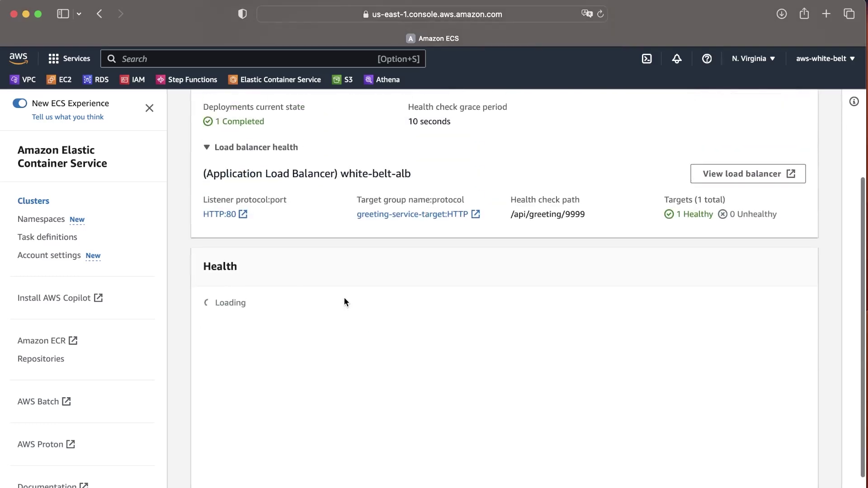
scroll(345, 300, "up", 5)
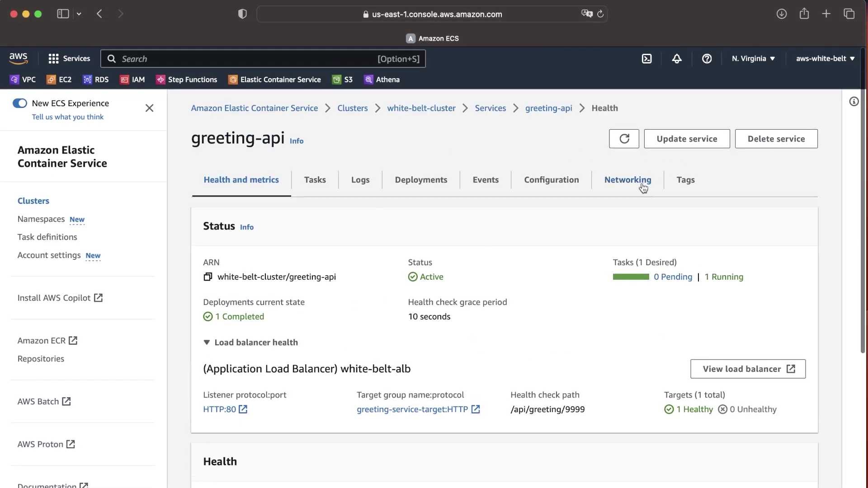
scroll(403, 270, "down", 2)
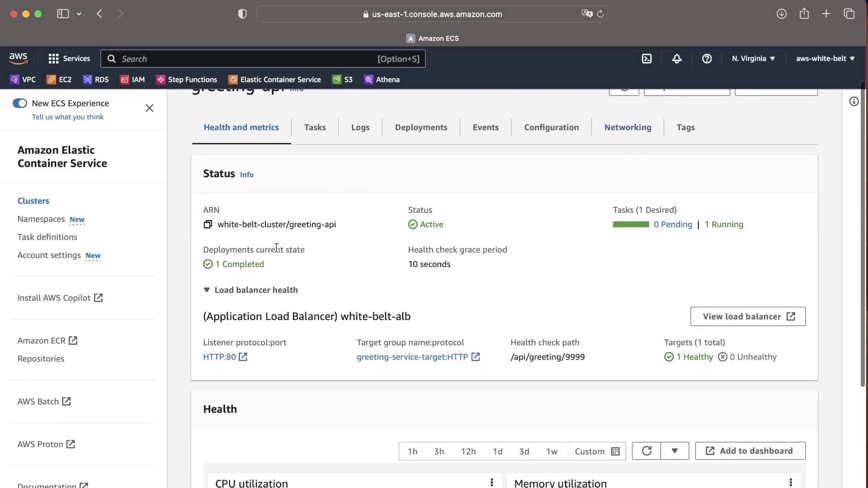
scroll(276, 249, "down", 5)
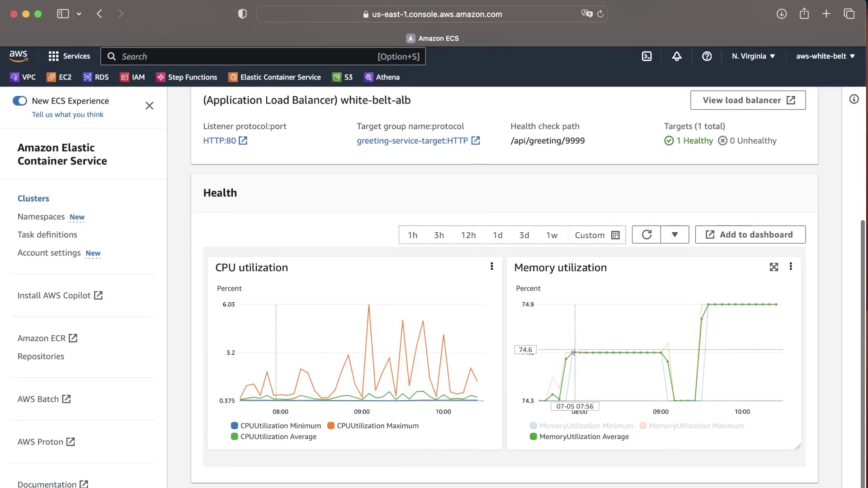
scroll(500, 227, "up", 5)
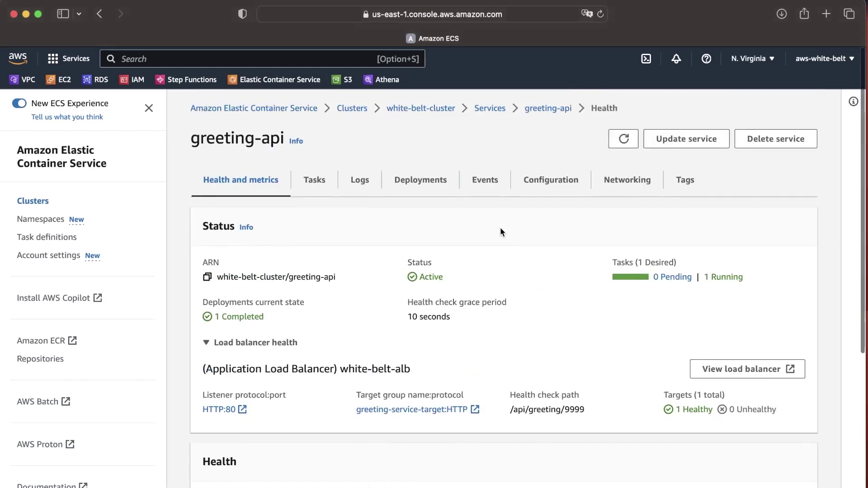
Examine the greeting-api health and metrics page again, from the service status details to the CPU and memory utilization graphs.
scroll(500, 227, "down", 3)
scroll(500, 228, "down", 1)
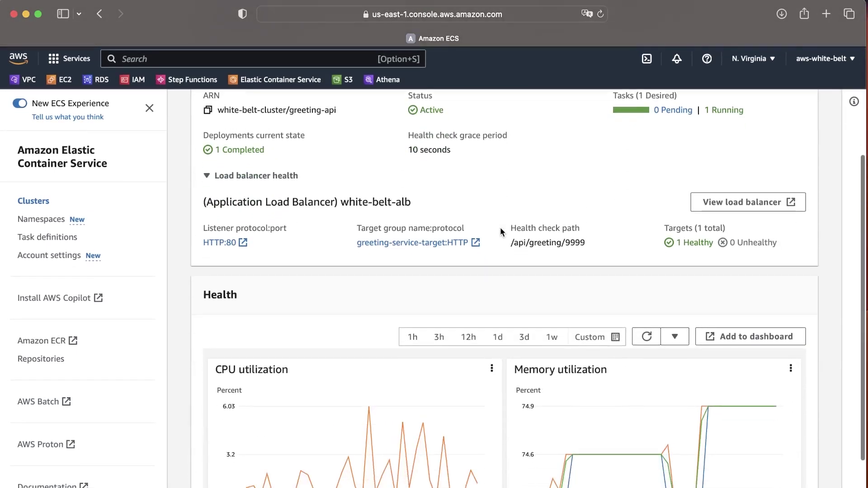
scroll(488, 284, "down", 3)
scroll(488, 285, "up", 5)
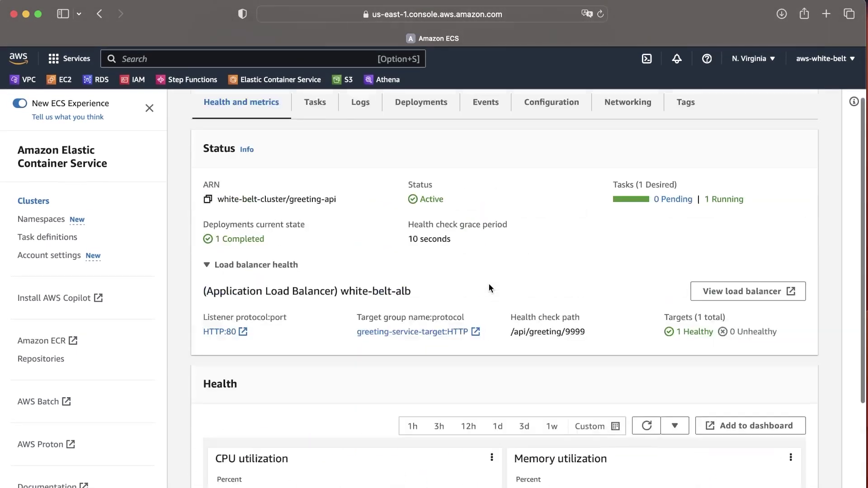
scroll(489, 283, "up", 2)
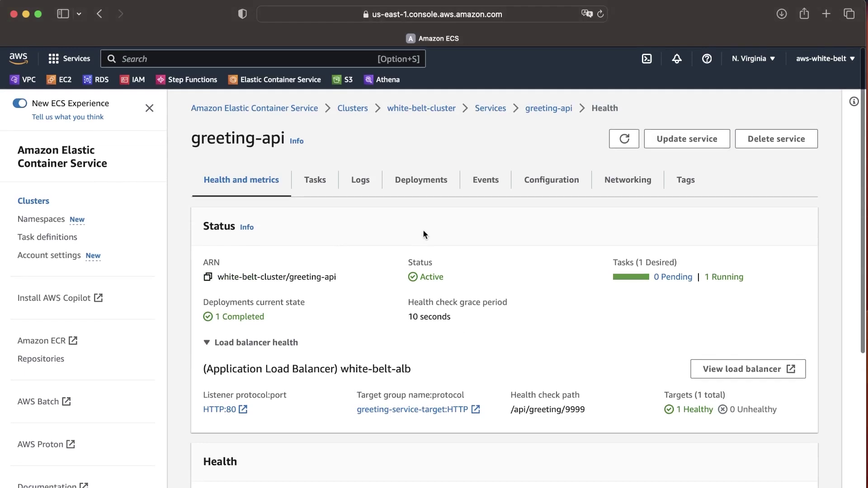
scroll(422, 229, "down", 5)
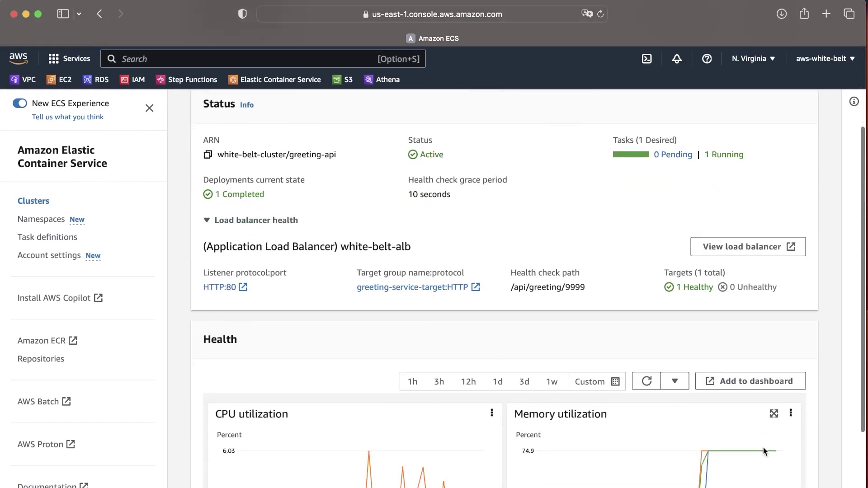
scroll(476, 279, "up", 4)
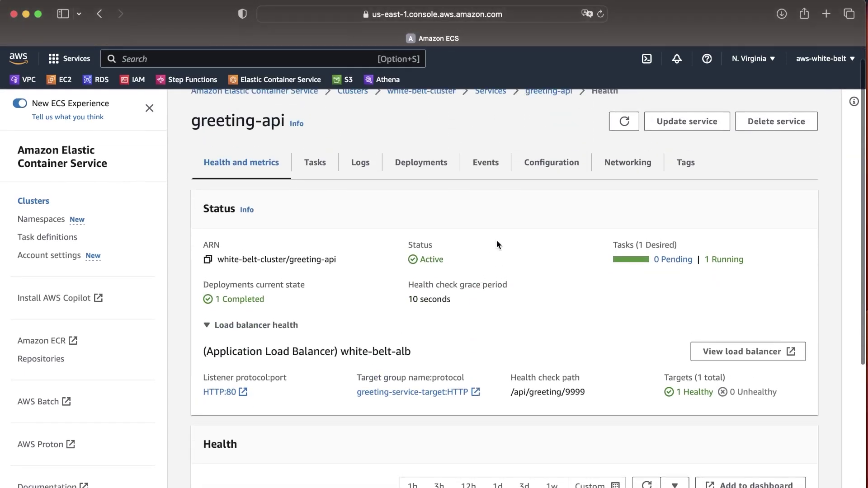
scroll(497, 245, "down", 2)
scroll(497, 244, "up", 2)
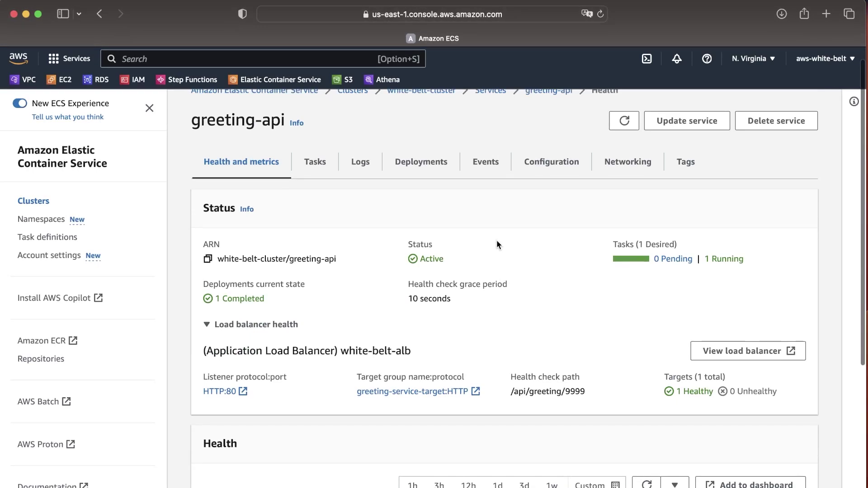
scroll(496, 245, "up", 1)
scroll(406, 236, "down", 2)
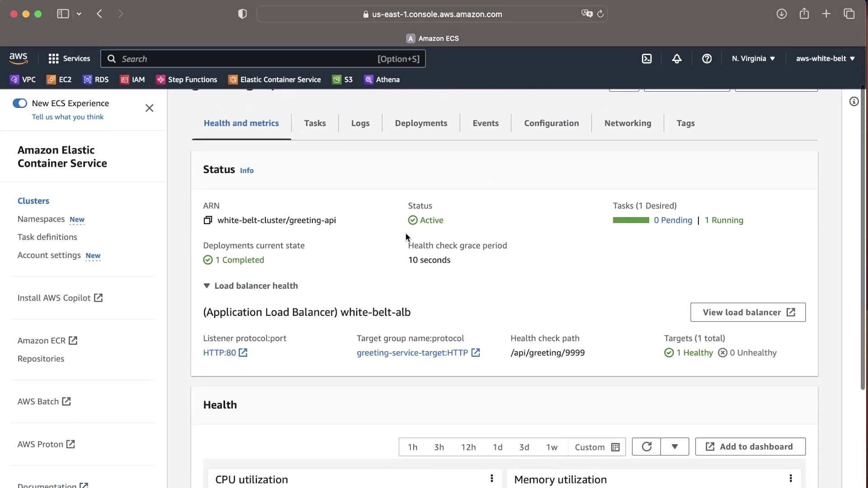
Review greeting-api's load balancer health and its CPU and memory utilization graphs.
scroll(407, 244, "down", 6)
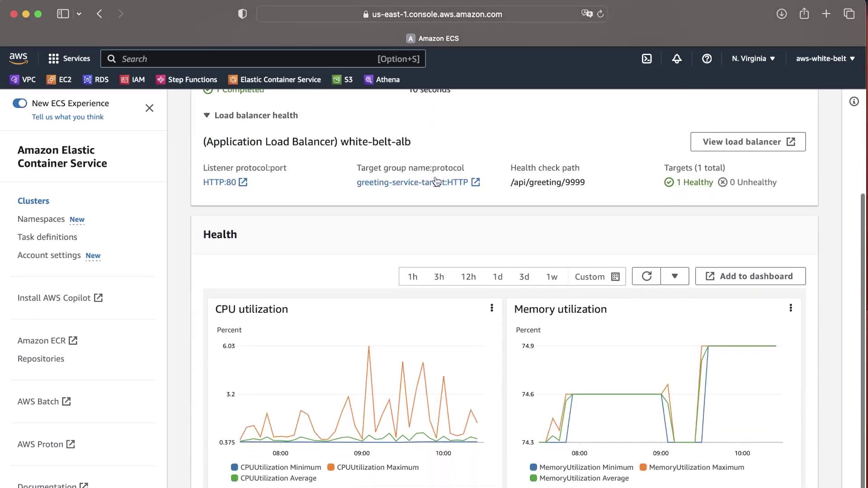
scroll(504, 321, "up", 5)
scroll(504, 321, "down", 5)
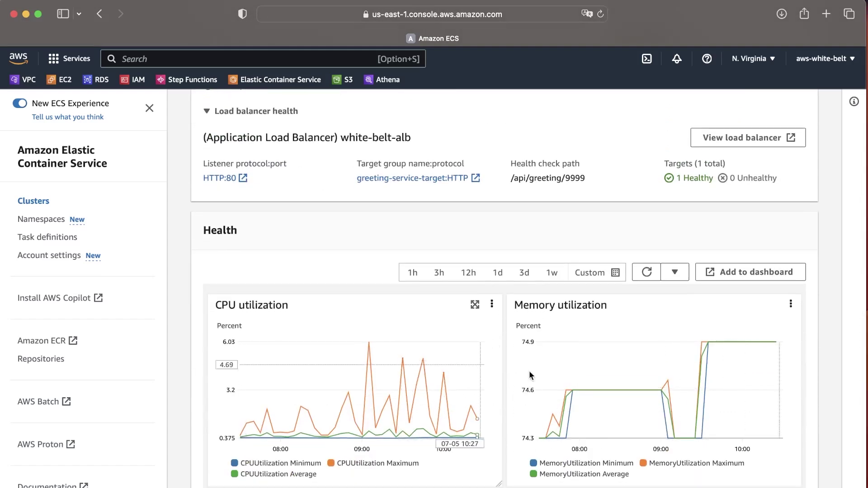
mouse_move(585, 357)
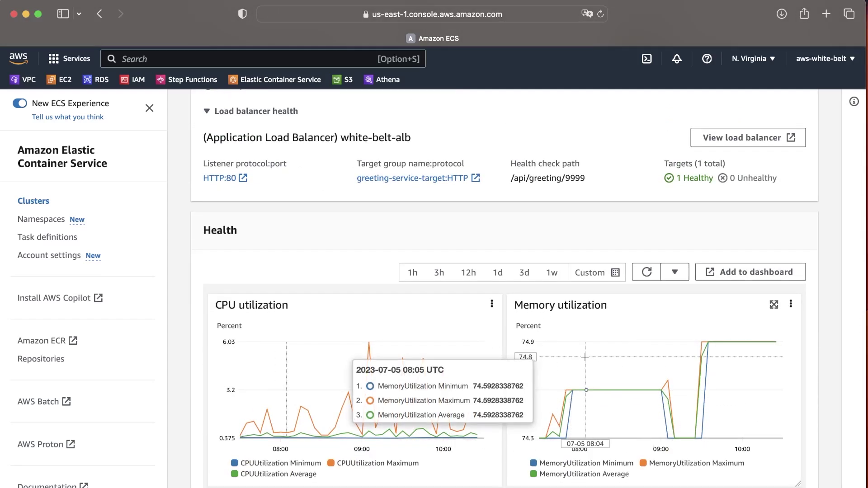
scroll(488, 364, "up", 5)
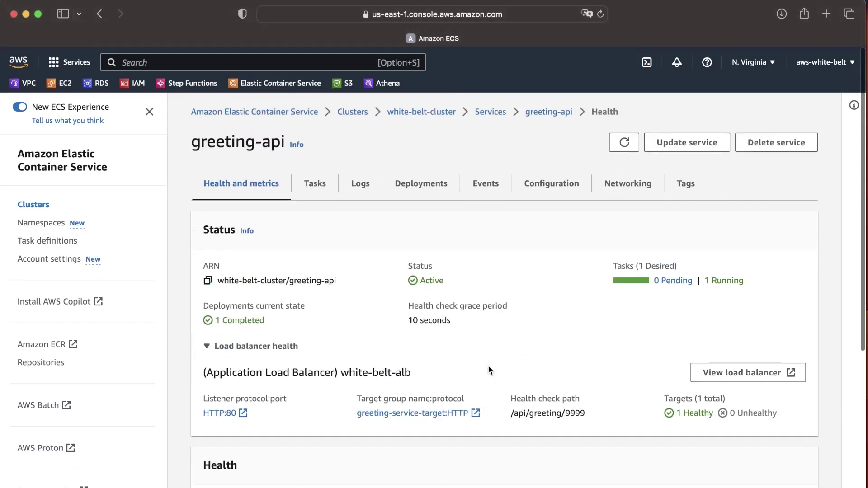
scroll(437, 441, "down", 6)
scroll(437, 441, "up", 1)
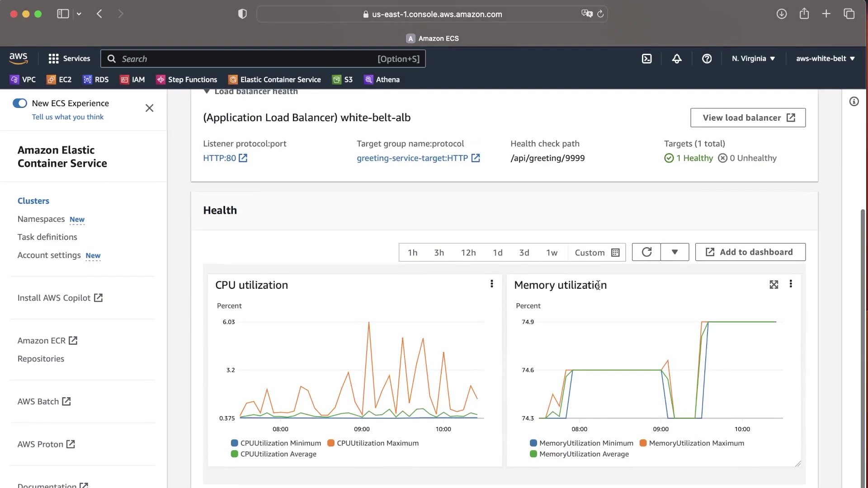
View the CPU and memory utilization graphs over the last 30 minutes and over the last 12 hours.
left_click(597, 252)
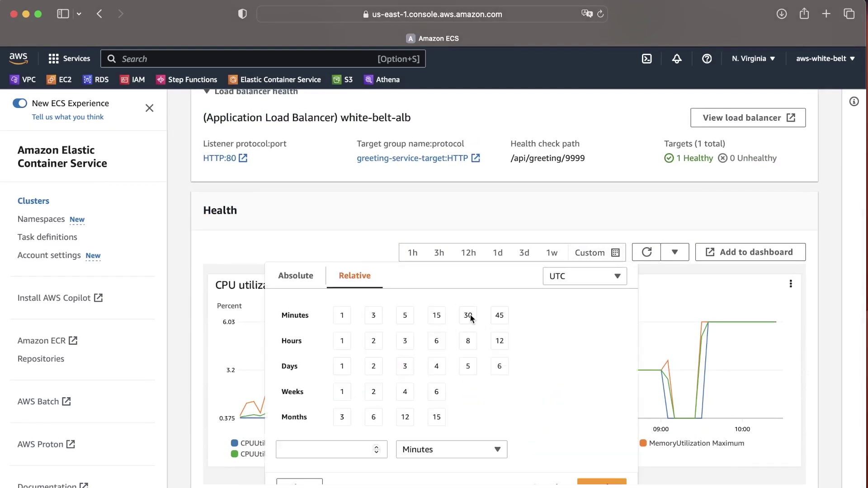
left_click(469, 315)
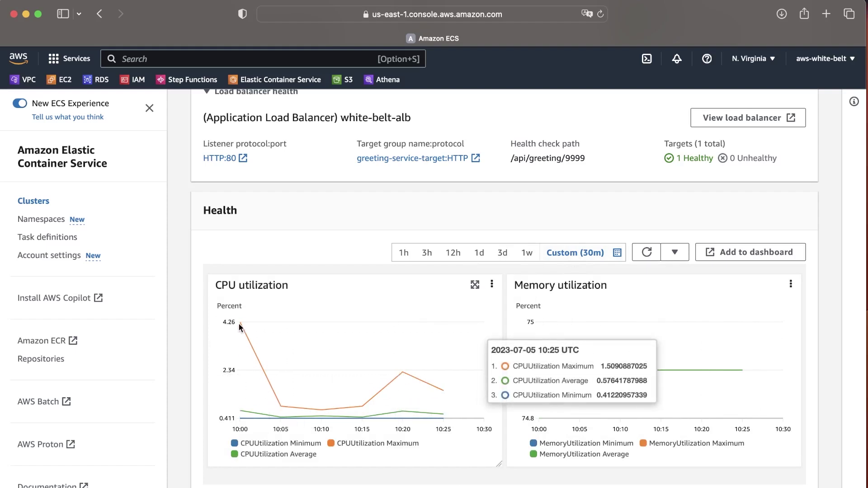
left_click(581, 252)
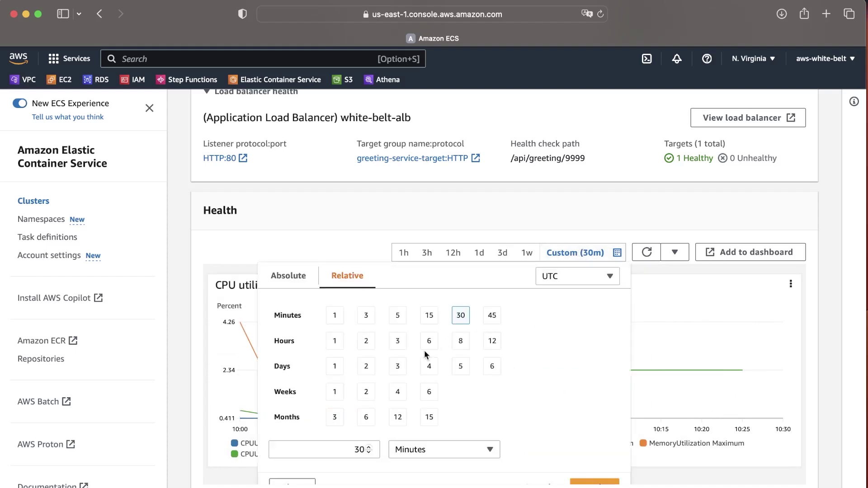
left_click(489, 339)
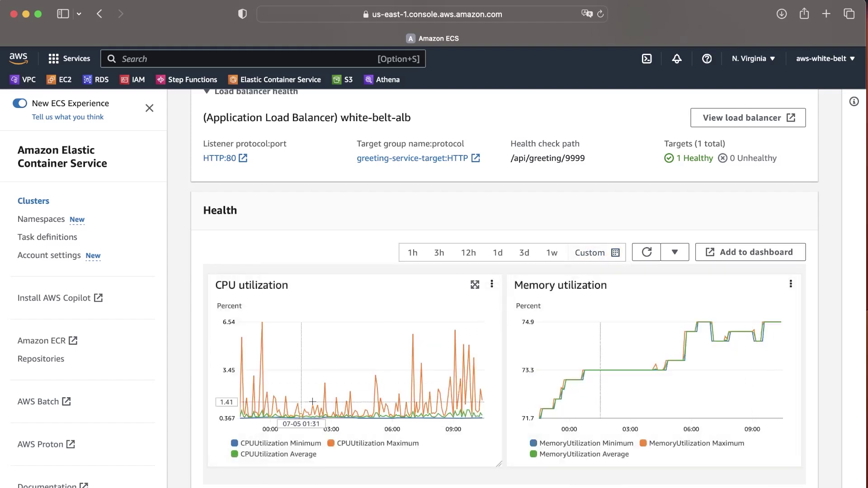
mouse_move(660, 357)
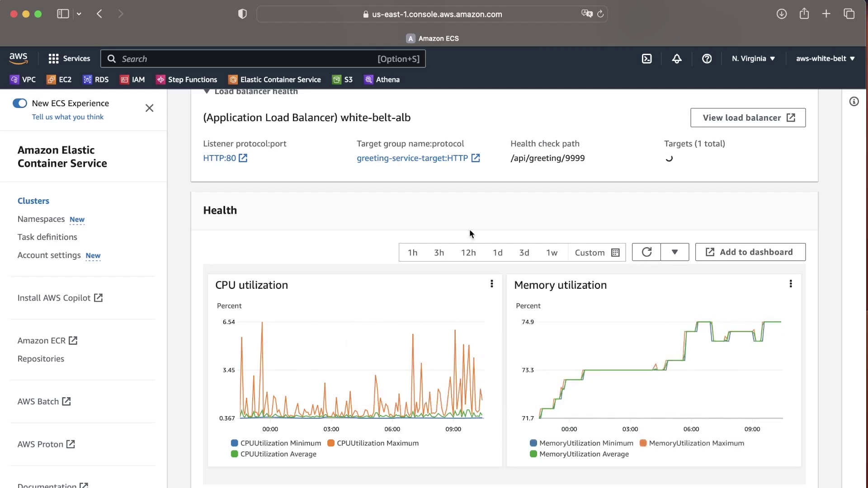
mouse_move(500, 364)
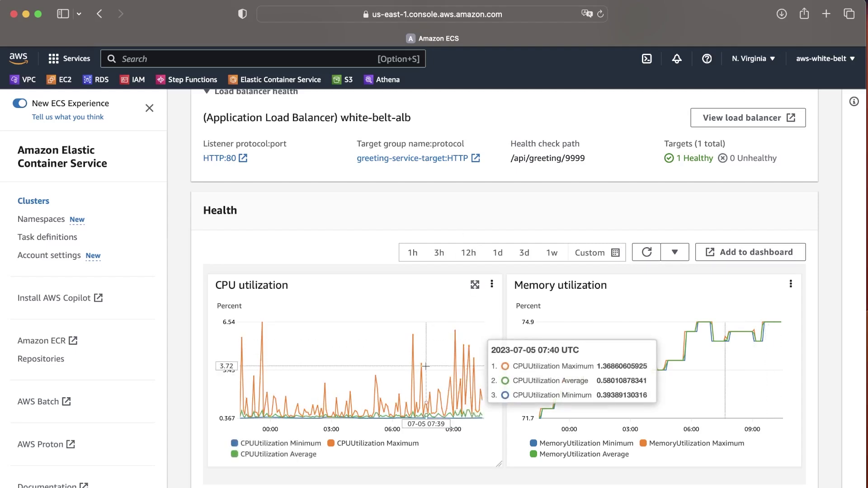
Return to the service's status details and highlight the health check path /api/greeting/9999.
scroll(425, 366, "up", 5)
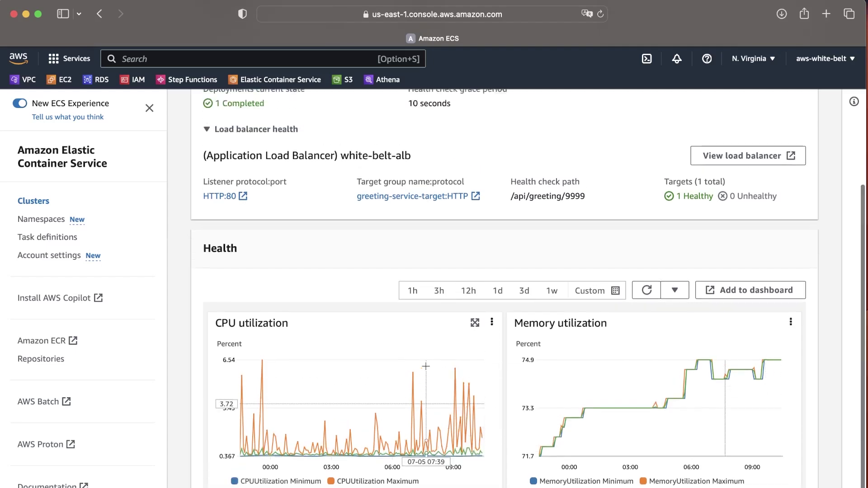
scroll(426, 369, "down", 1)
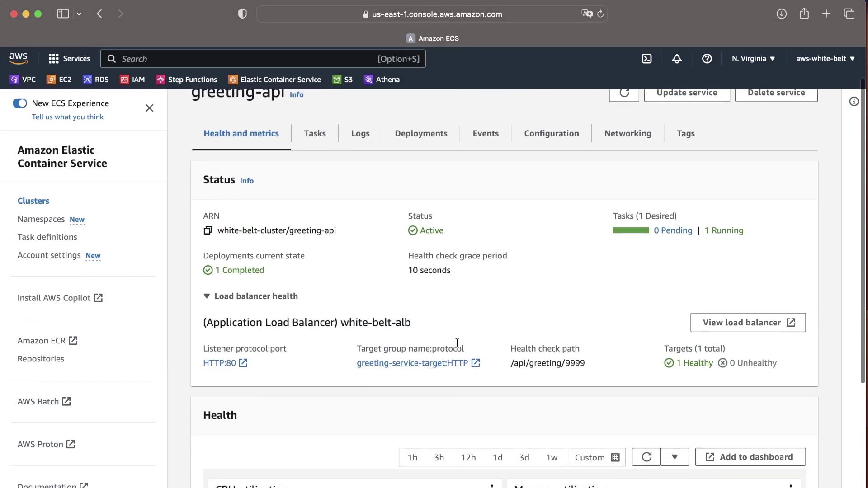
scroll(288, 322, "up", 1)
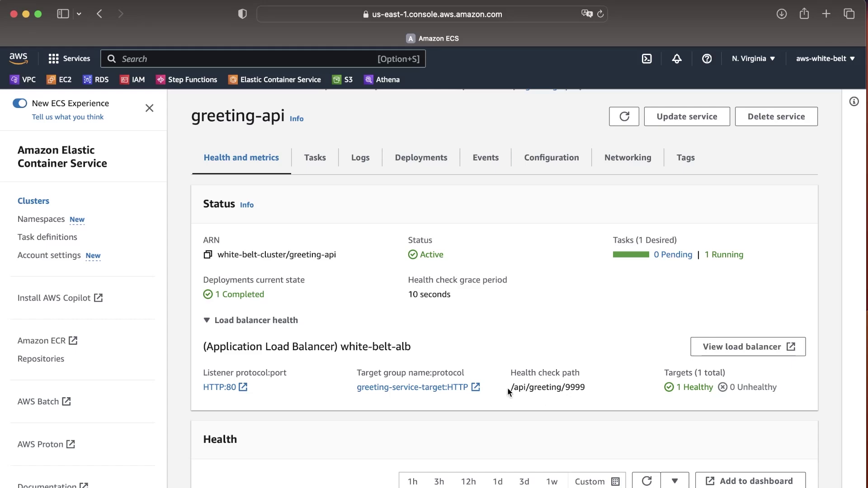
left_click_drag(509, 389, 589, 389)
left_click(443, 311)
left_click_drag(512, 389, 586, 389)
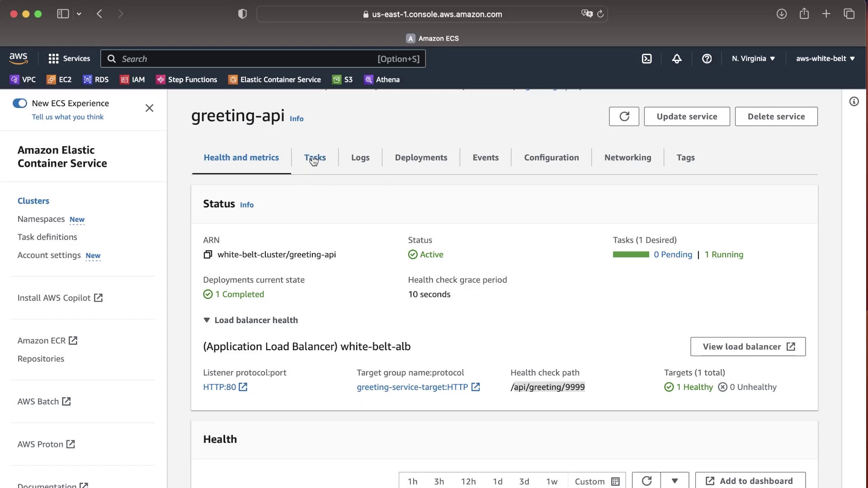
Open the load balancer's DNS address from greeting-api's network configuration and load its /api/greeting path.
left_click(629, 162)
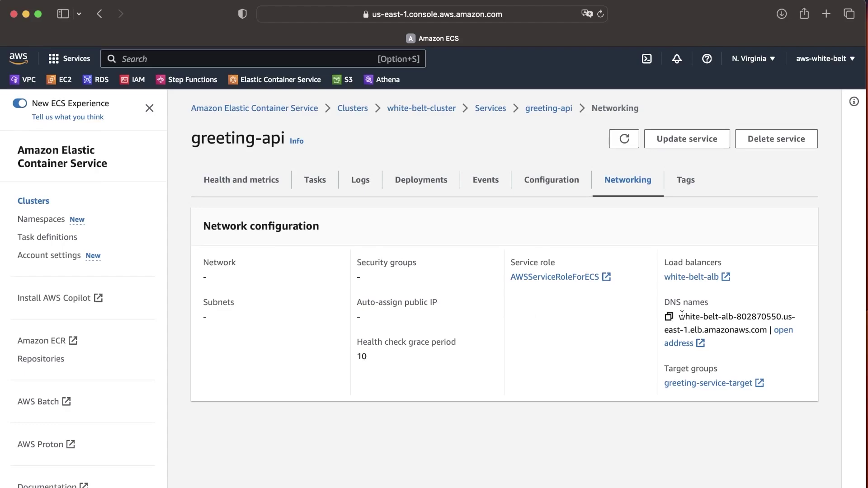
left_click(679, 344)
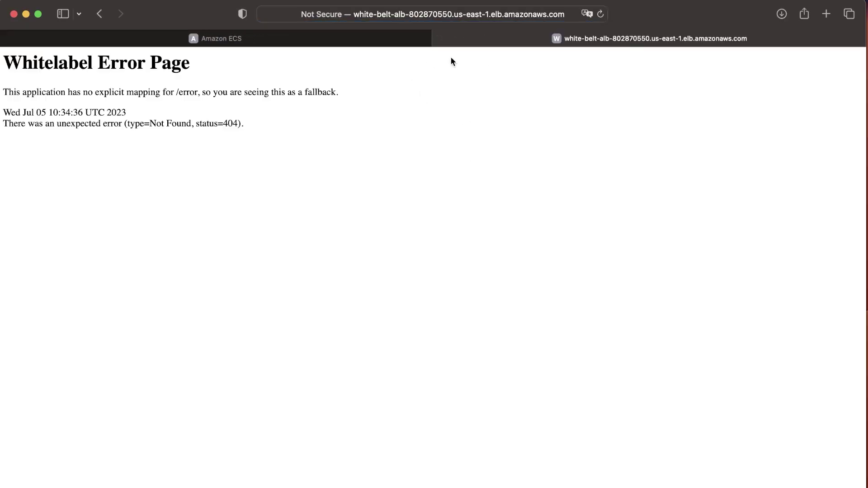
left_click(516, 14)
key("Right")
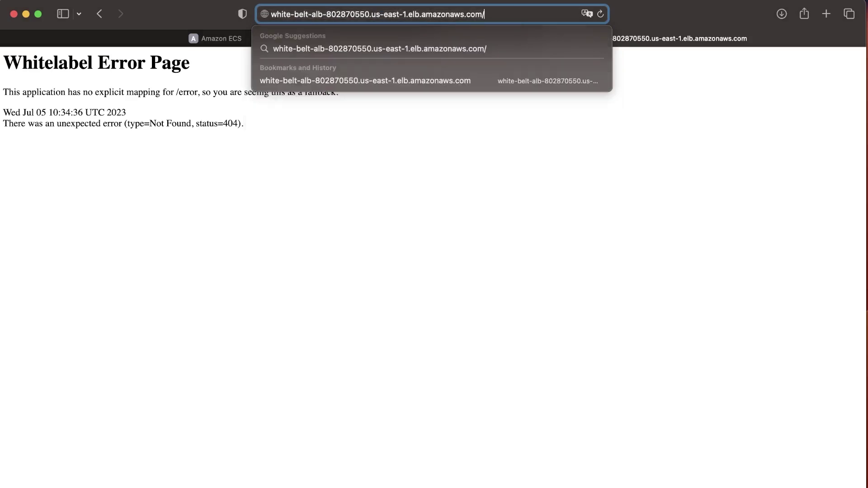
type("api/")
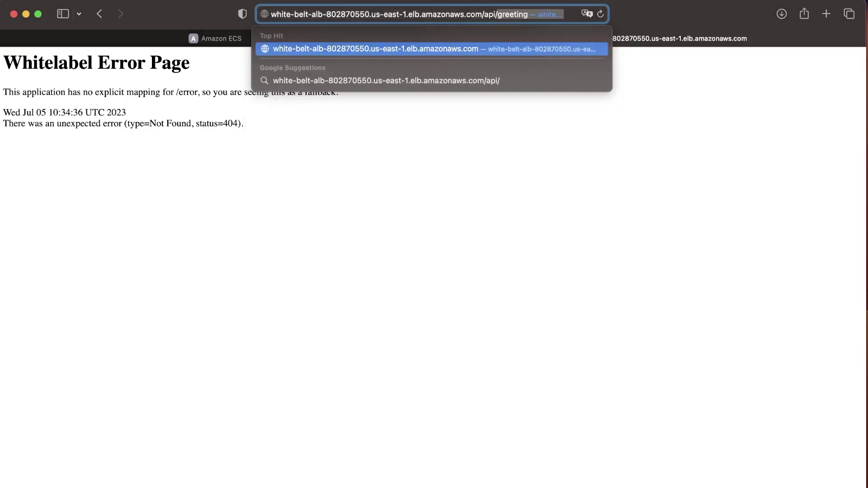
key("Return")
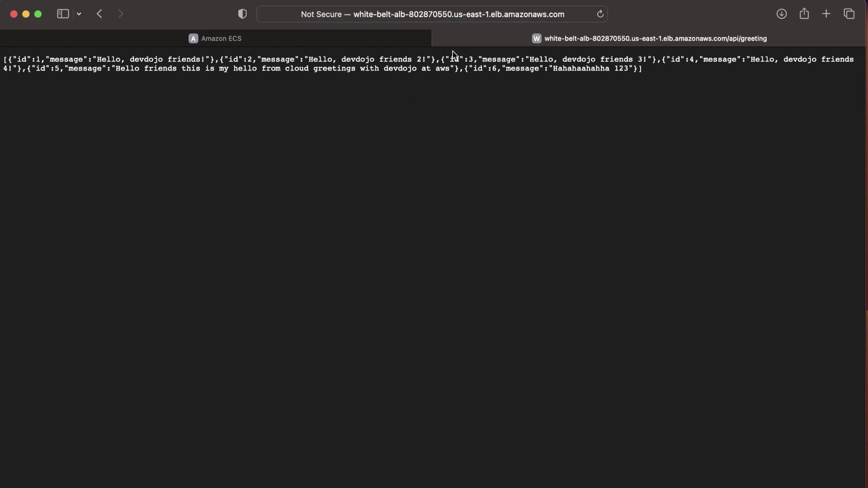
Reload the /api/greeting endpoint, examine the returned greetings, and return to the Amazon ECS page.
left_click(548, 6)
key("Right")
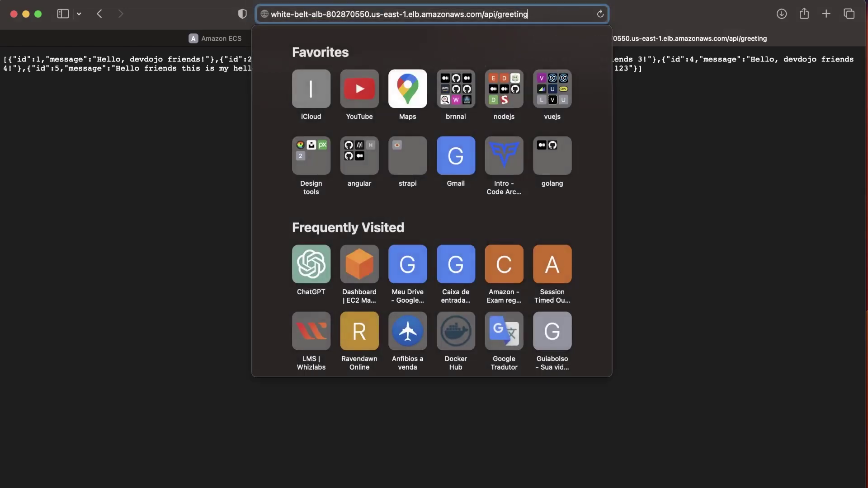
key("Return")
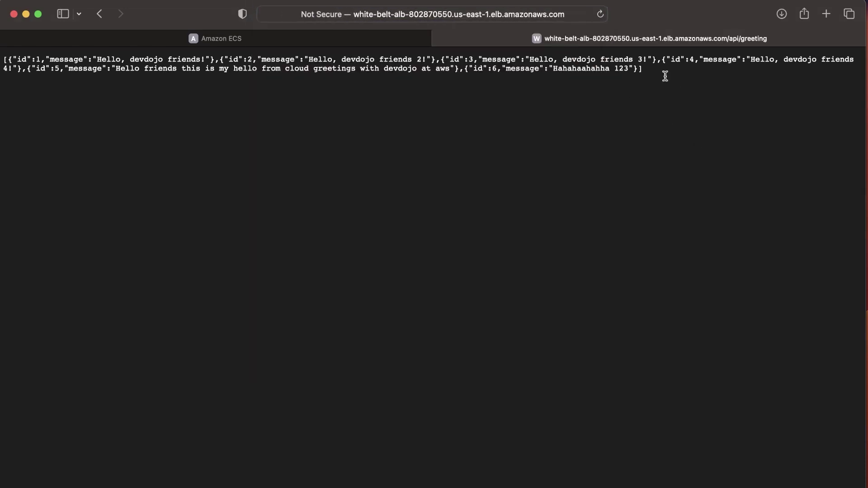
left_click_drag(2, 74, 12, 54)
left_click(451, 52)
left_click(378, 40)
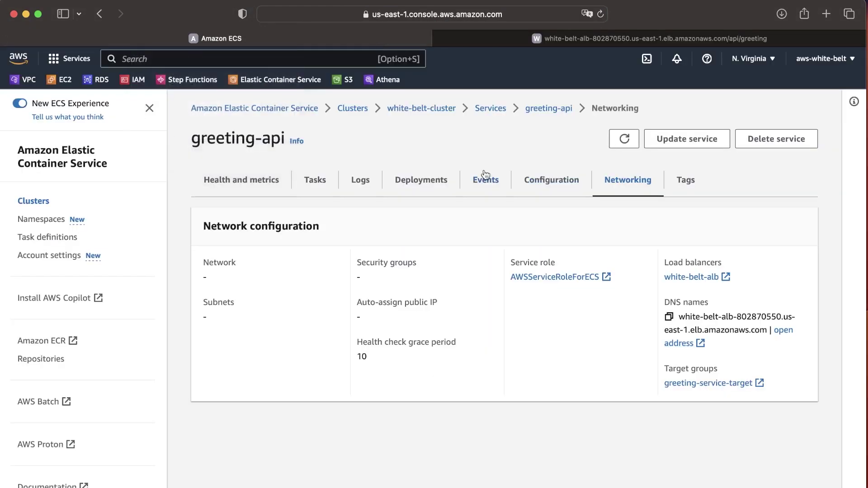
Reopen white-belt-cluster from the clusters list and view its infrastructure down to the container instances.
left_click(34, 201)
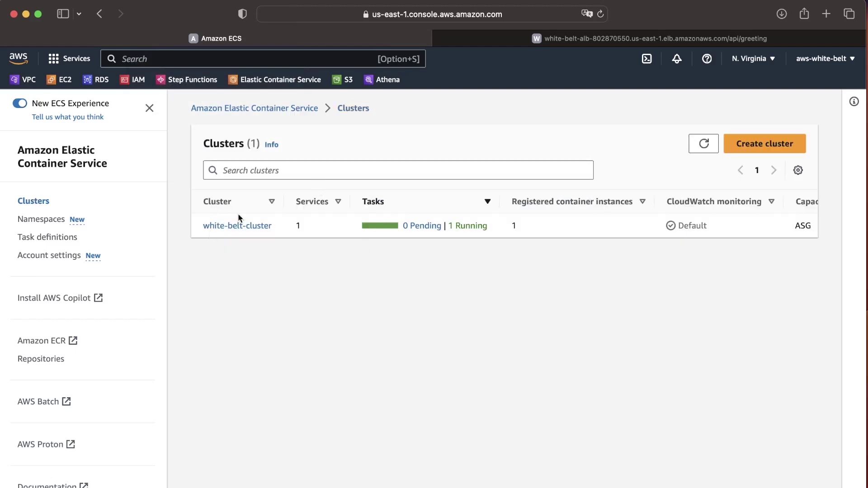
left_click(229, 226)
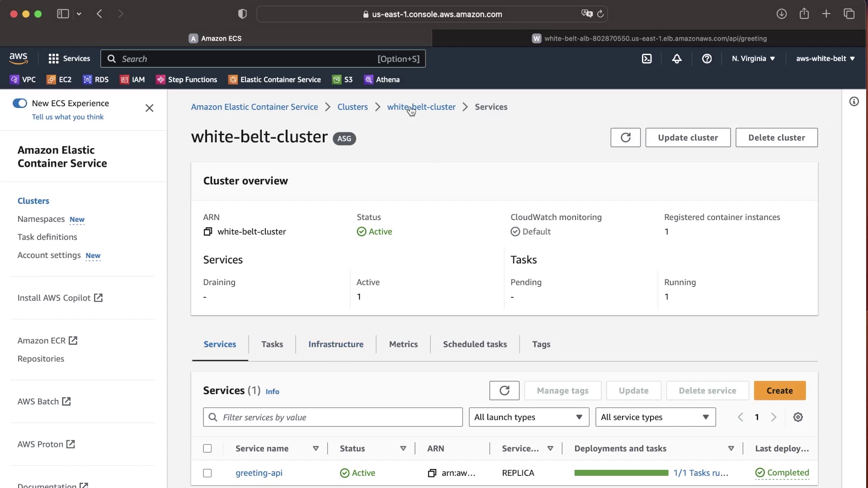
left_click(347, 353)
scroll(346, 350, "down", 5)
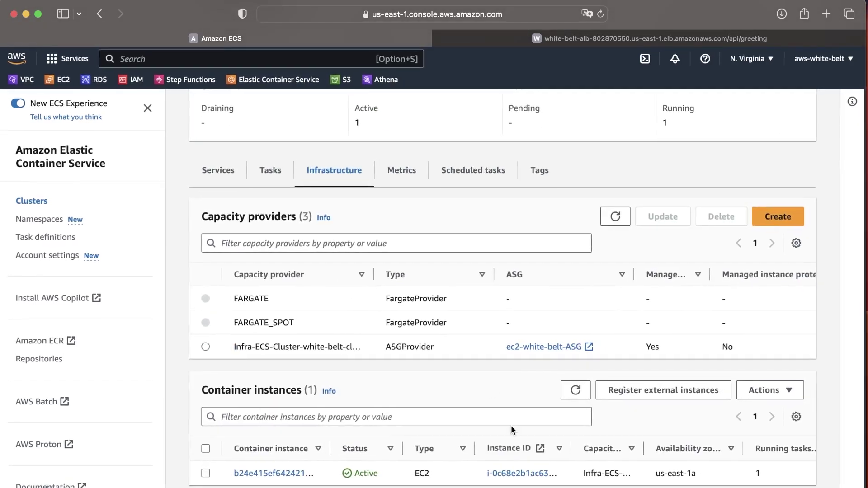
Open the cluster's container instance in the EC2 console and select it to review its instance details.
left_click(511, 473)
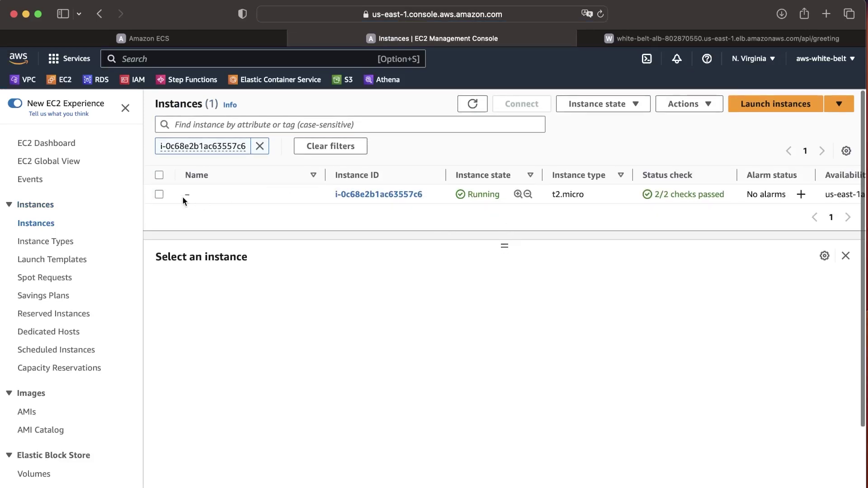
left_click(160, 196)
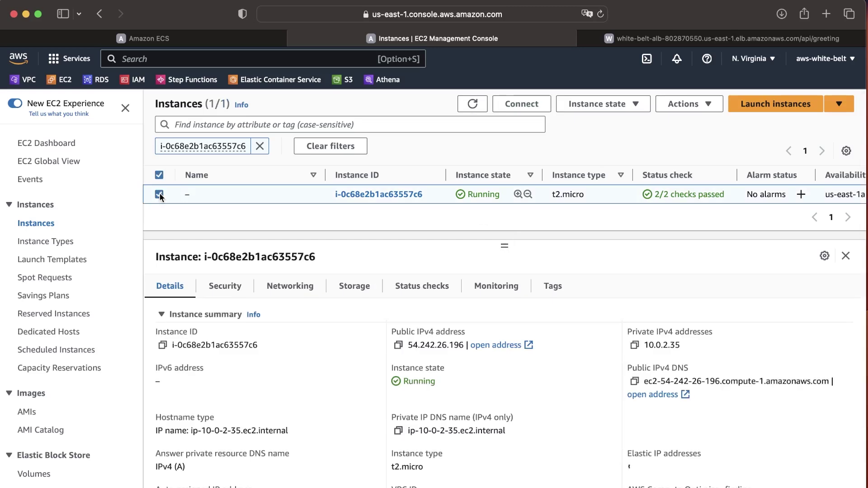
scroll(423, 395, "down", 2)
scroll(423, 393, "up", 2)
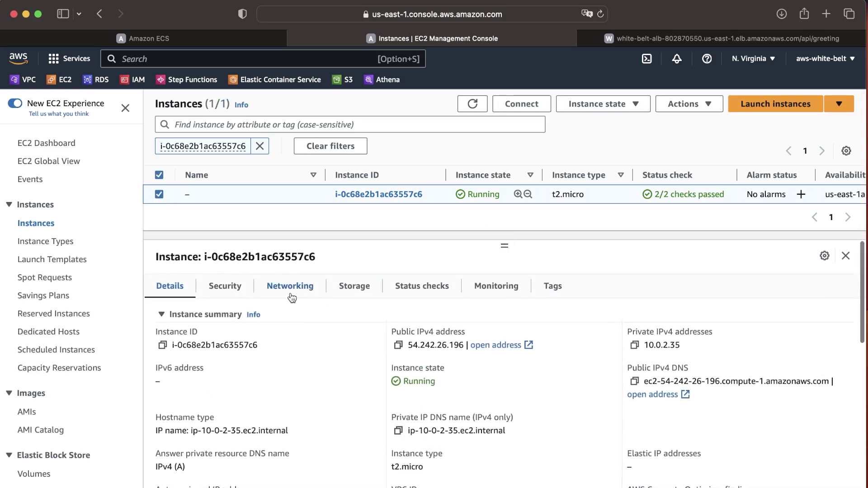
Inspect the instance's security group inbound rules, highlighting the entries for ports 80 and 443.
left_click(238, 294)
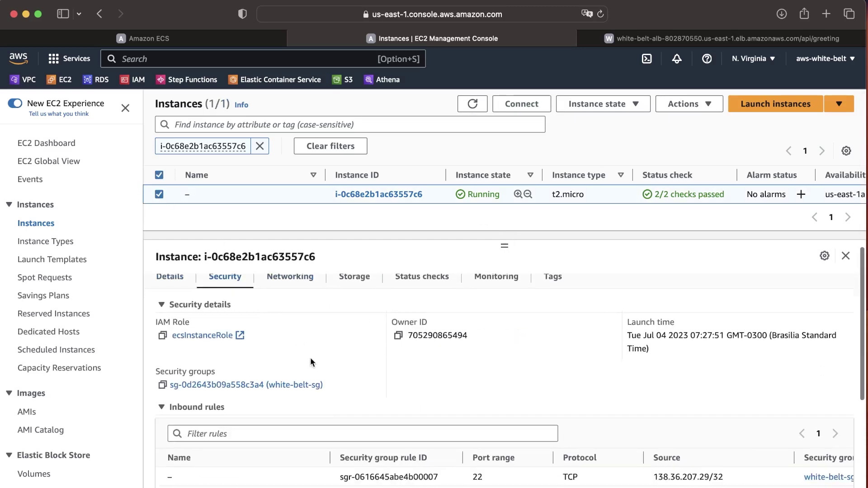
scroll(311, 361, "down", 3)
scroll(311, 362, "down", 1)
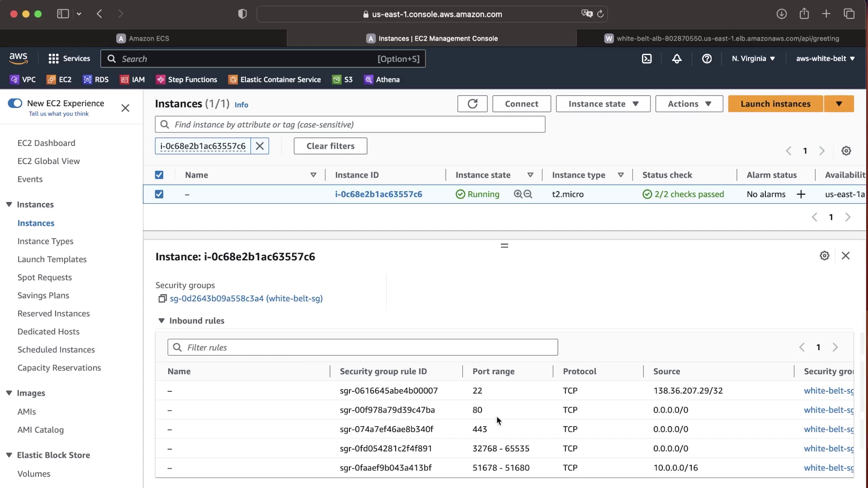
triple_click(479, 409)
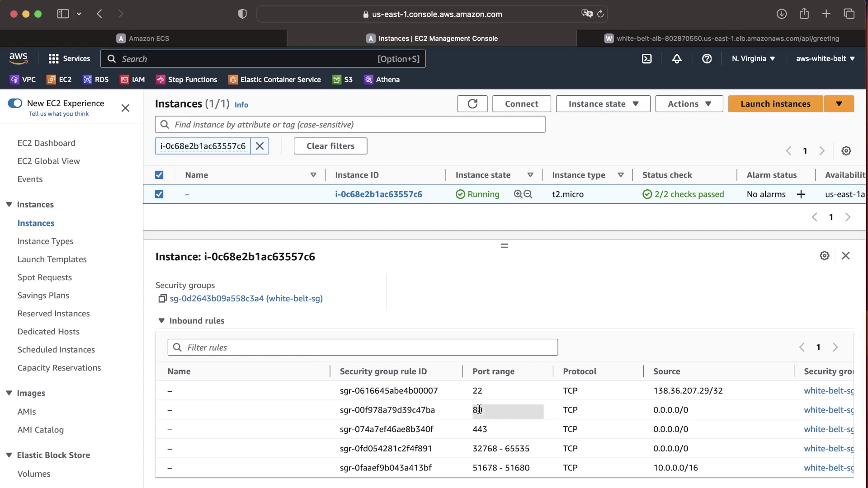
double_click(480, 410)
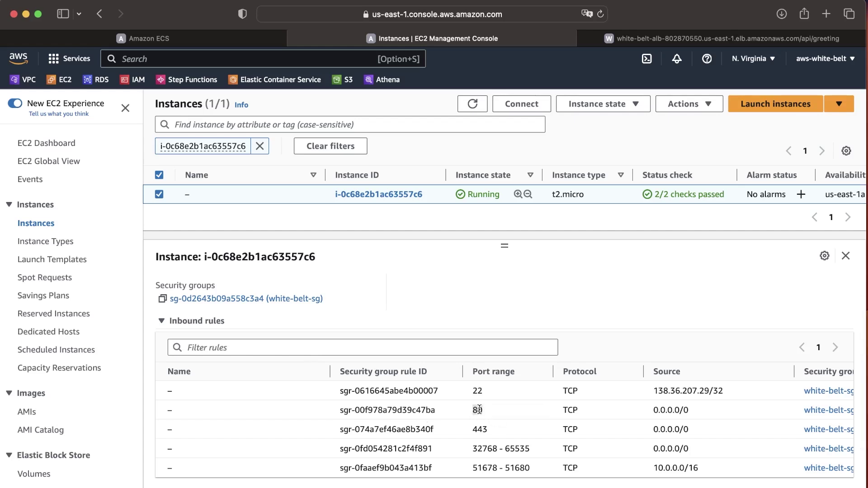
triple_click(483, 435)
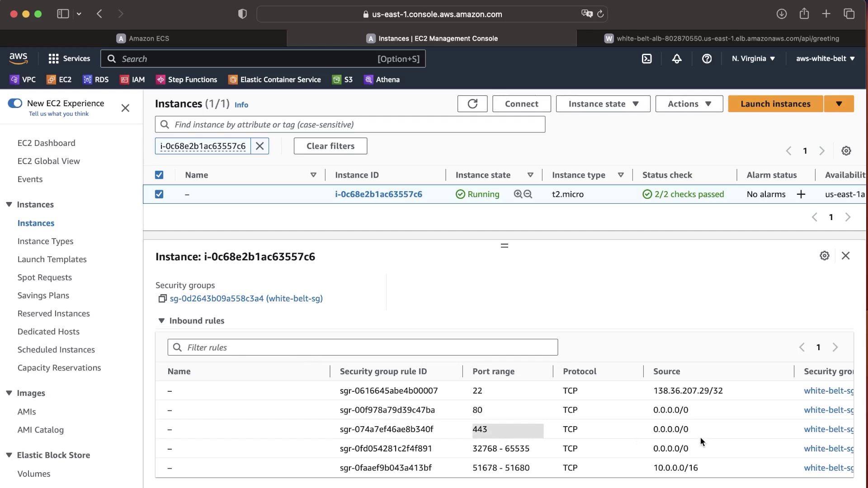
left_click_drag(722, 432, 453, 411)
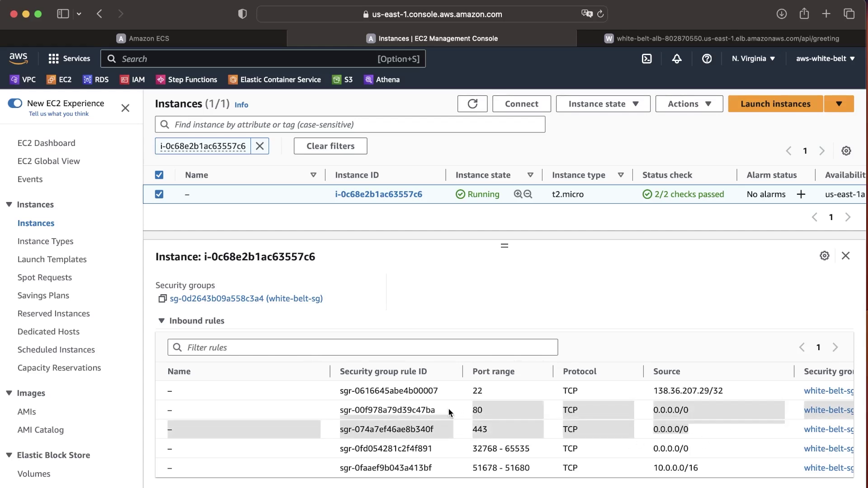
Switch to the Keynote presentation to review the AWS architecture diagram, and return to the browser with the AWS console.
scroll(448, 408, "up", 1)
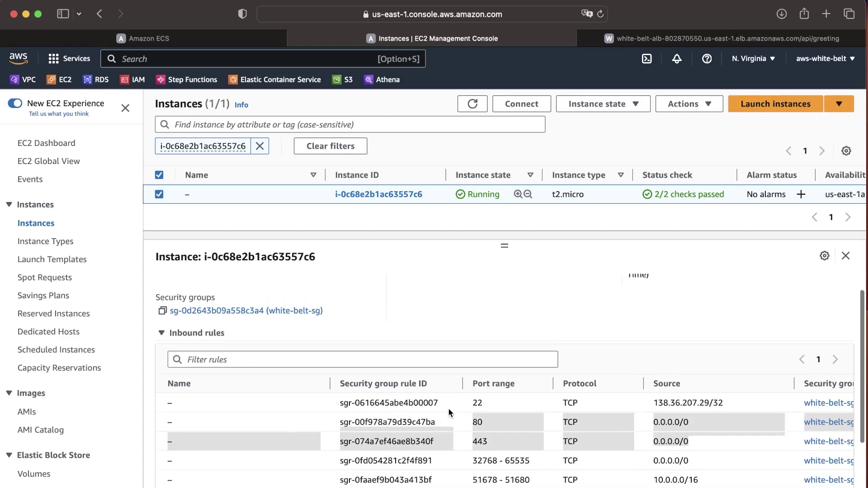
key("ctrl+Left")
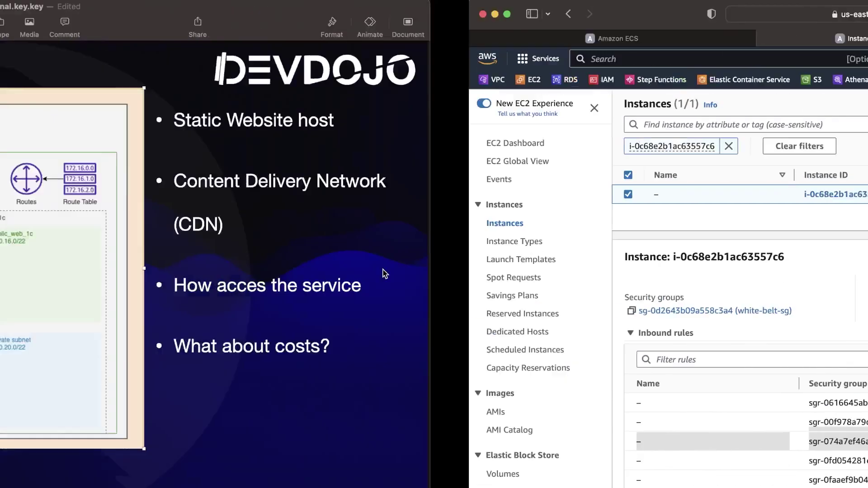
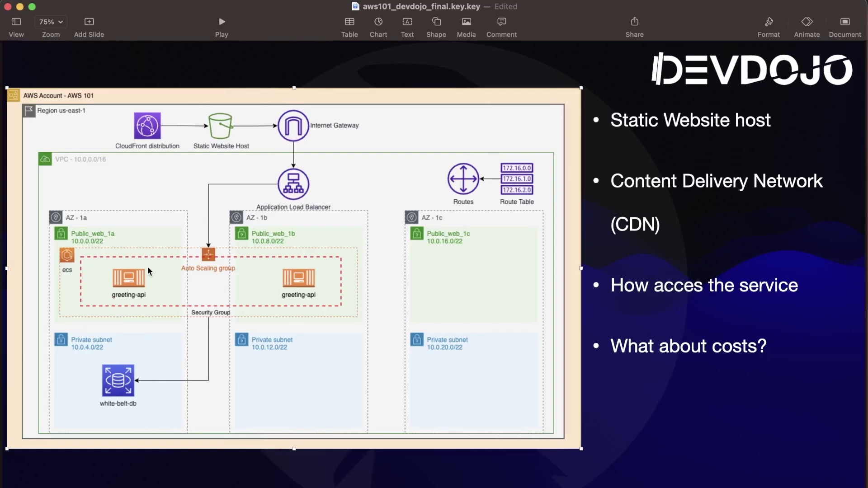
key("ctrl+Right")
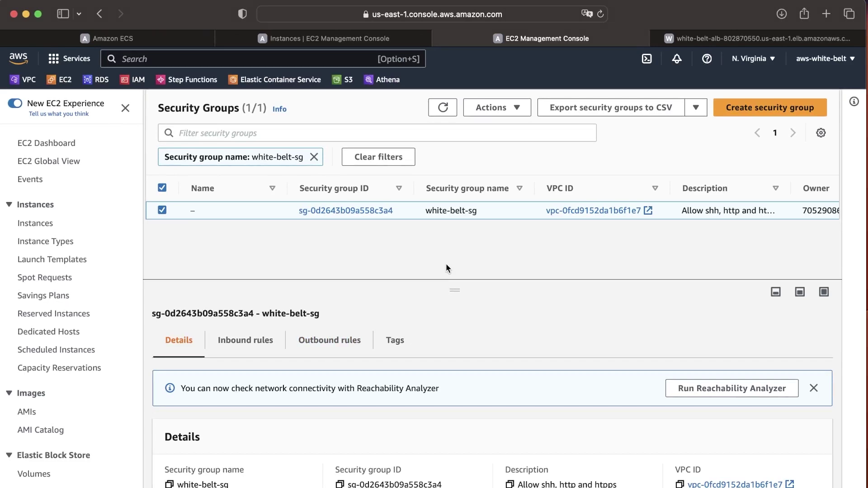
Open the inbound rules of the white-belt-sg security group for editing.
left_click_drag(454, 290, 460, 251)
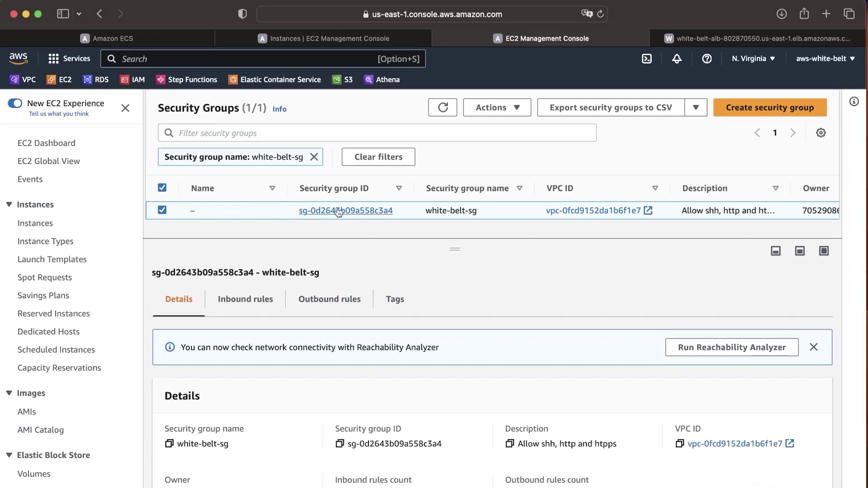
left_click(254, 295)
scroll(576, 390, "down", 3)
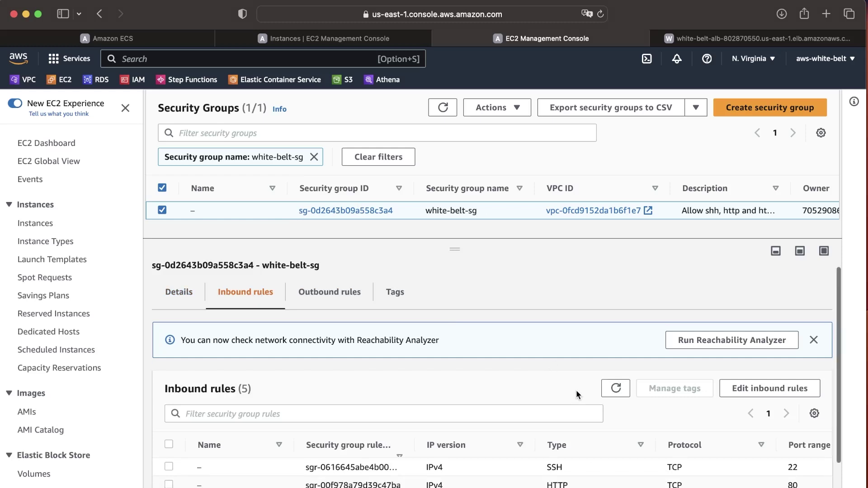
left_click(769, 335)
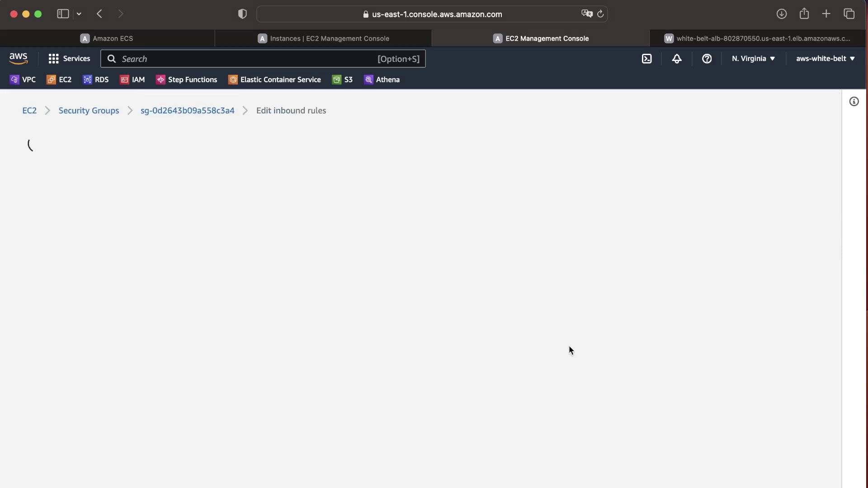
Delete the HTTP port 80 and HTTPS port 443 inbound rules.
scroll(403, 342, "down", 2)
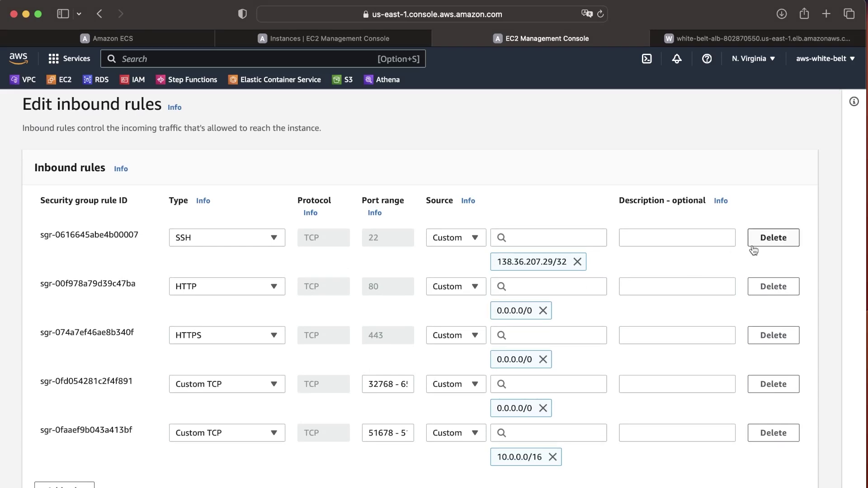
left_click(776, 287)
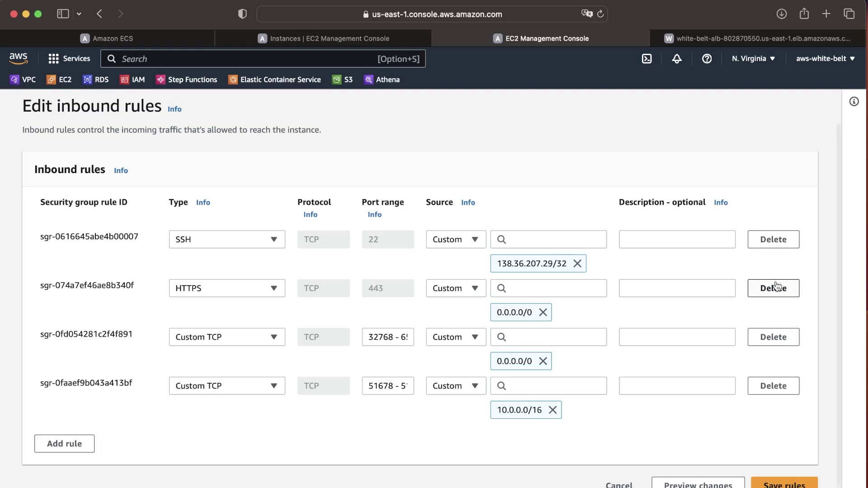
left_click(776, 286)
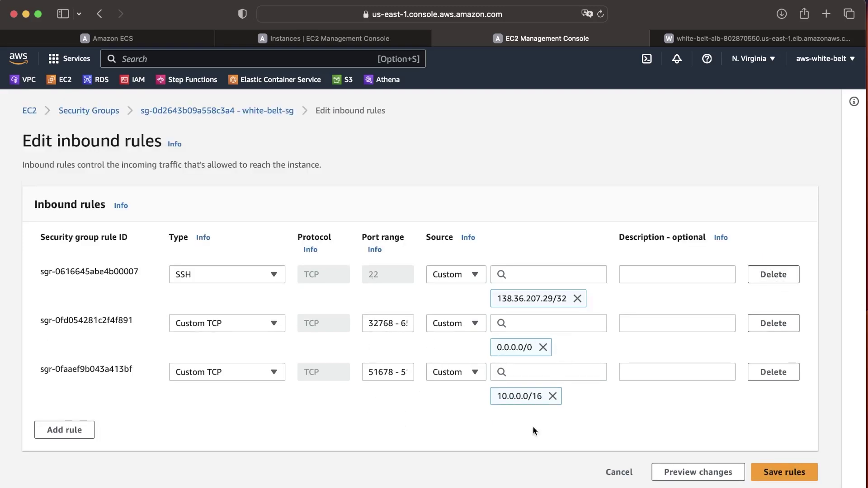
Check the port range of the 32768 - 65535 custom TCP rule and remove its 0.0.0.0/0 source.
left_click(407, 327)
left_click_drag(382, 323, 486, 322)
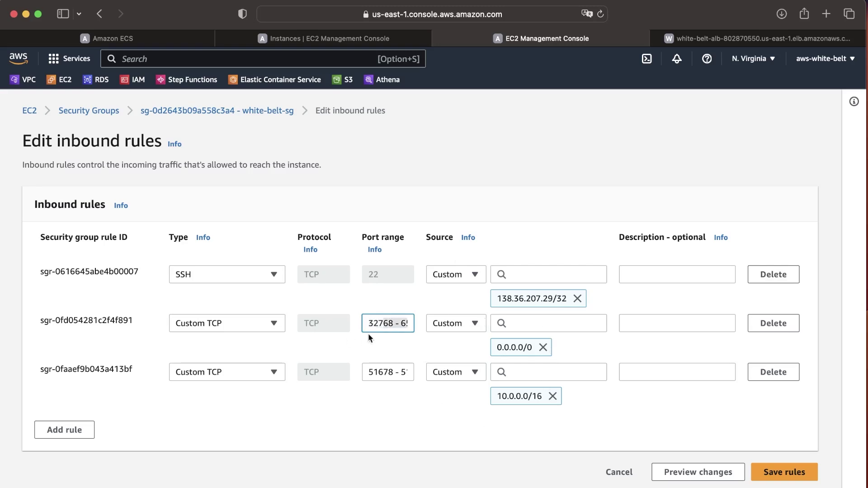
left_click(378, 324)
left_click_drag(372, 326, 398, 324)
double_click(397, 323)
left_click(543, 347)
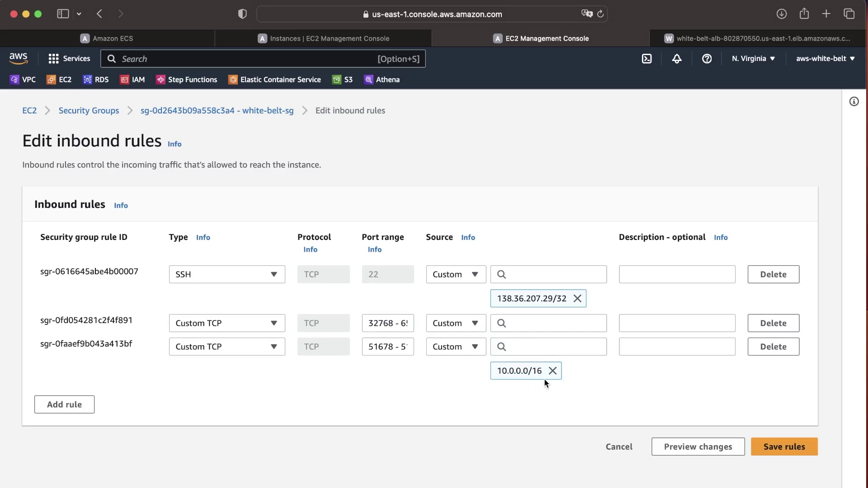
left_click(535, 324)
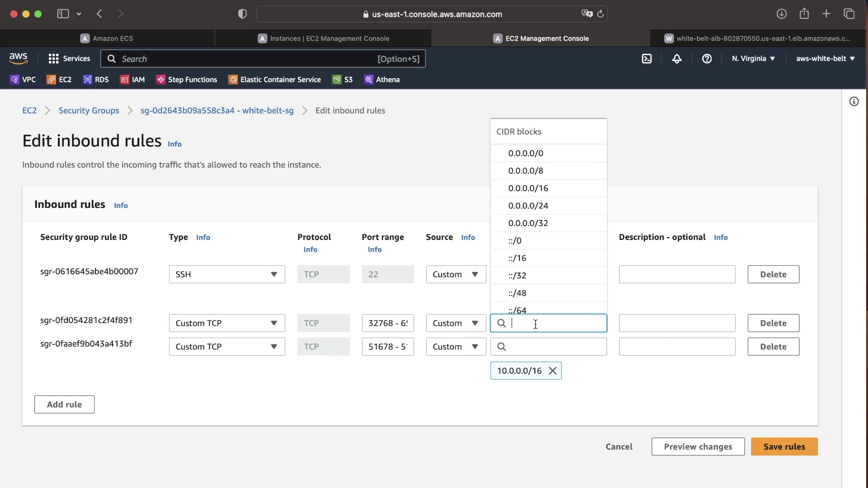
type("10")
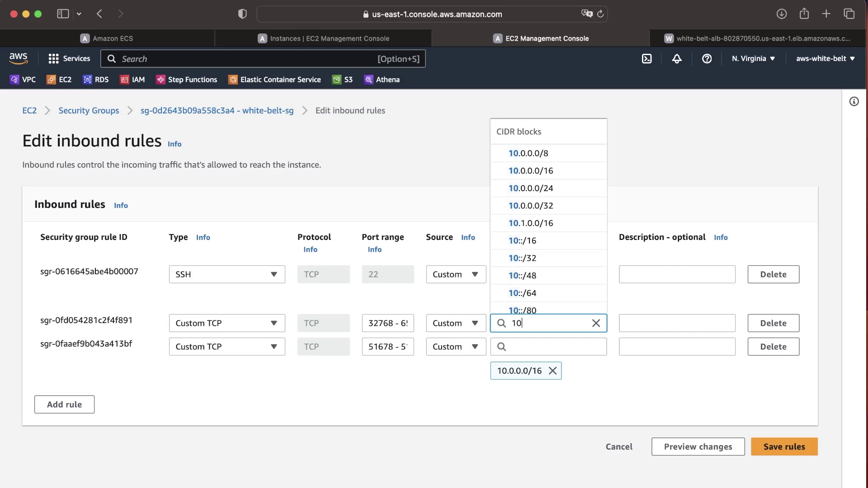
type(".0.0.")
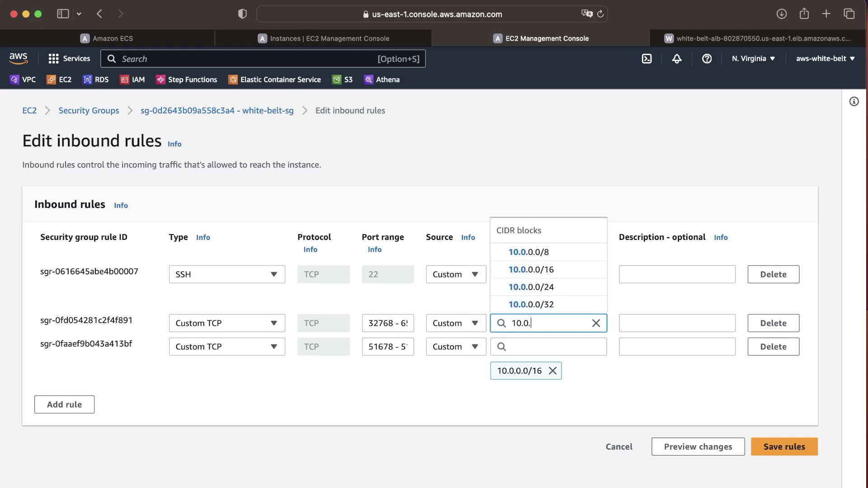
type("/")
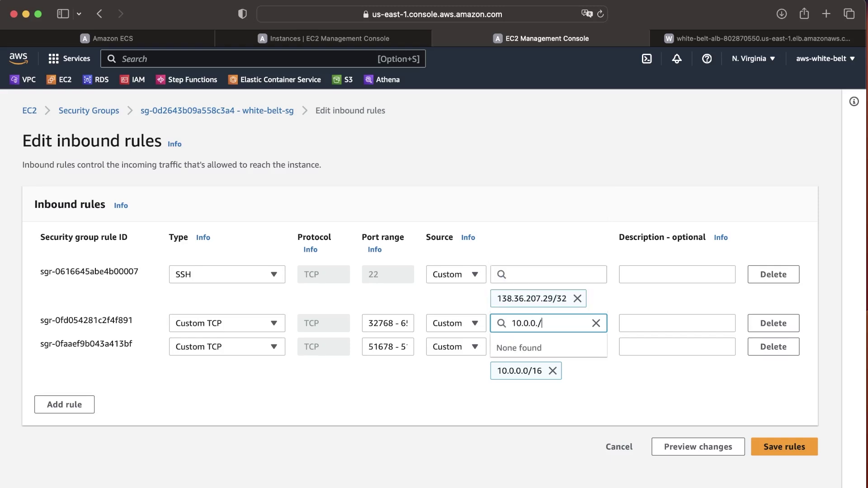
type("17")
key("BackSpace")
type("6")
key("Return")
left_click(547, 347)
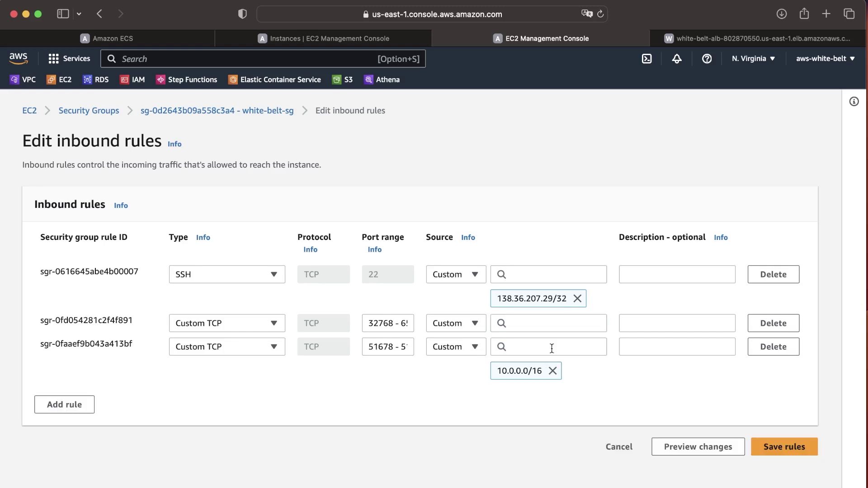
Set the source of the 32768 - 65535 custom TCP rule to the CIDR block 10.0.0.0/16.
left_click(543, 324)
type("10.")
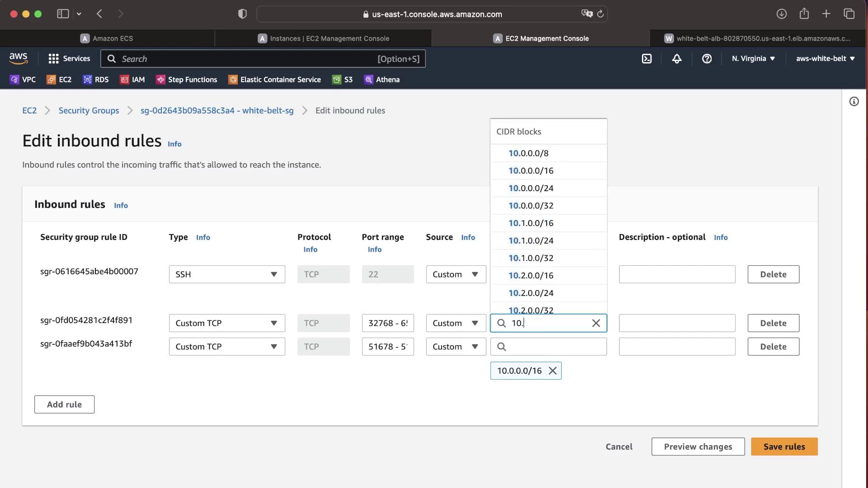
type("0.0.0")
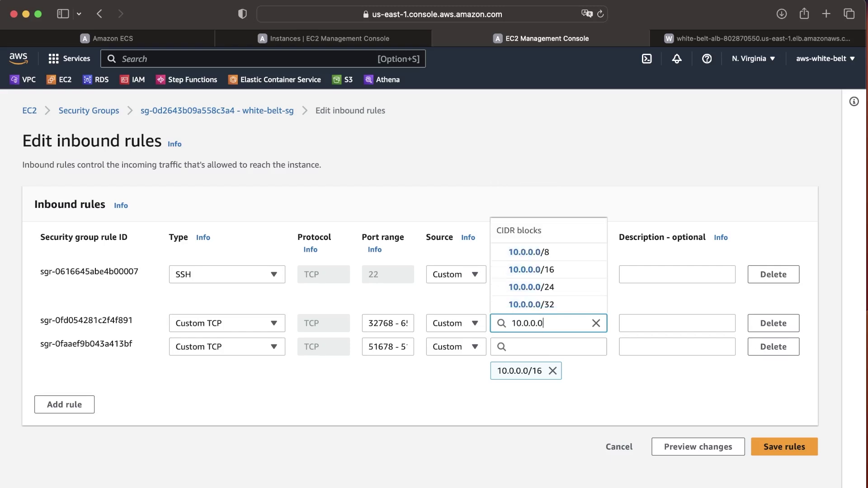
type("/16")
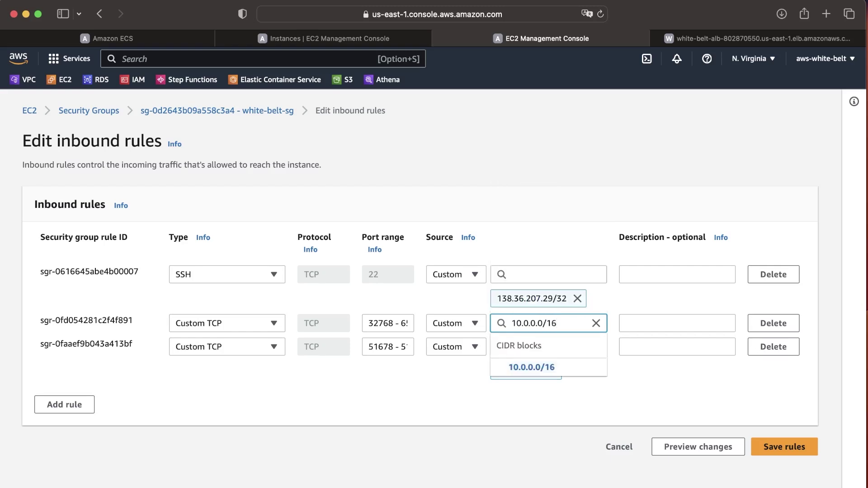
left_click(551, 366)
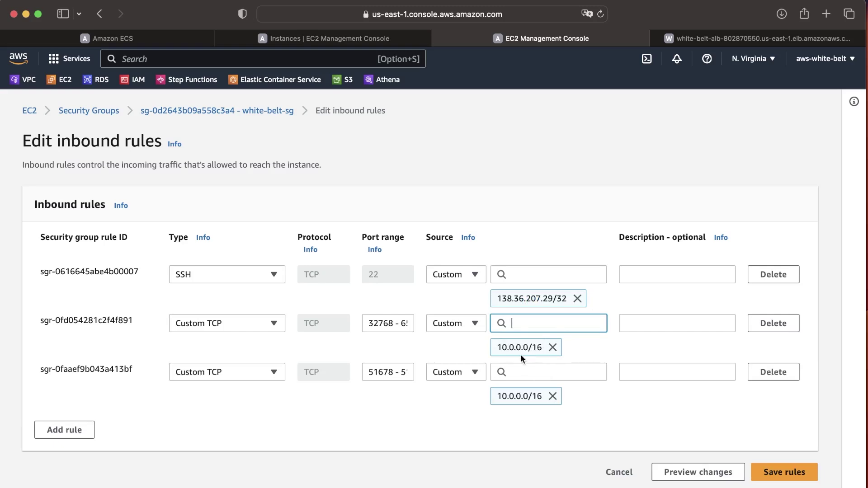
left_click(470, 352)
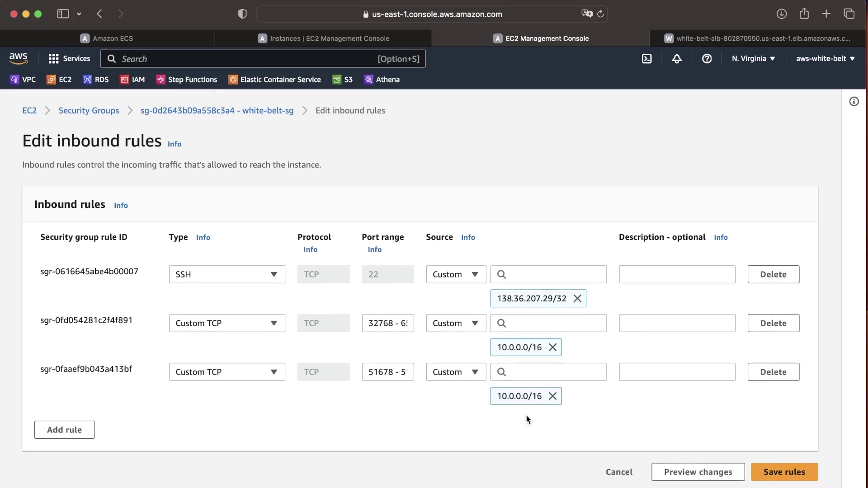
Check the full port range of the first custom TCP rule and save the inbound rules.
left_click(406, 324)
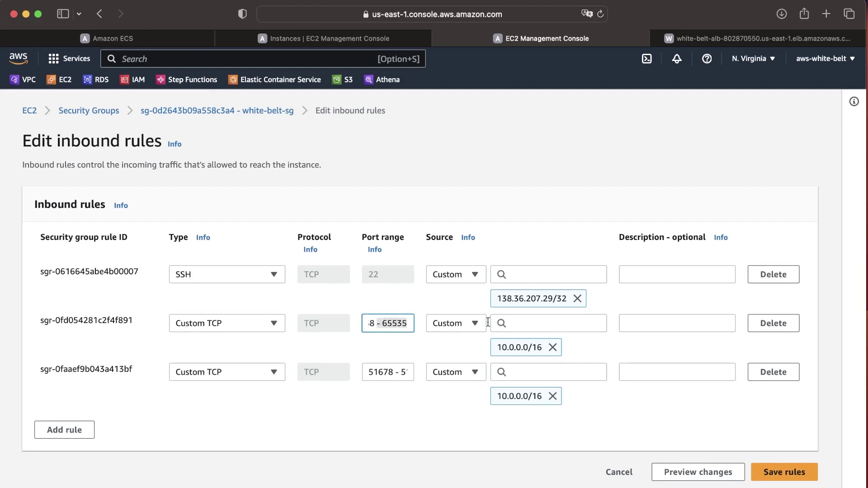
key("cmd+a")
key("Left")
key("cmd+Right")
left_click(446, 413)
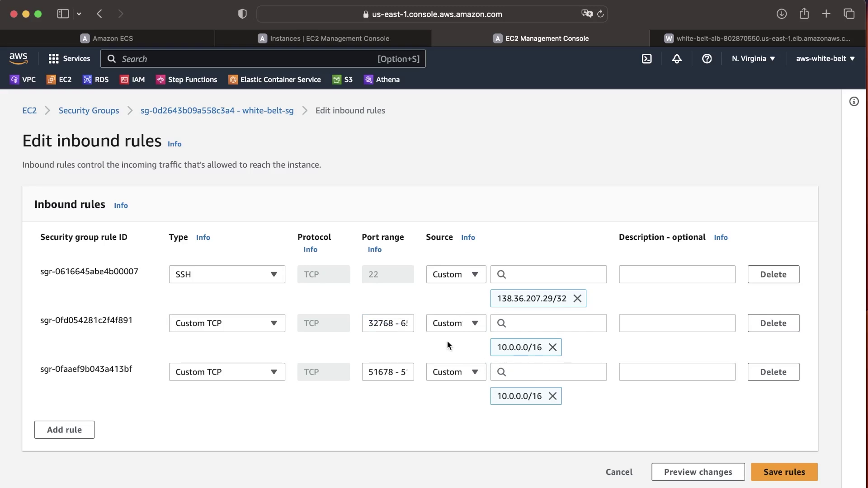
left_click(785, 472)
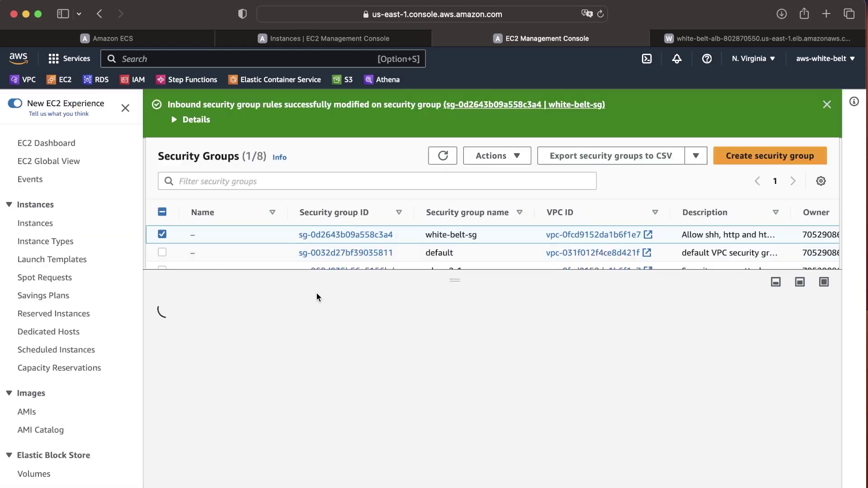
Review the EC2 instance's security details against the saved white-belt-sg inbound rules.
left_click_drag(482, 281, 455, 290)
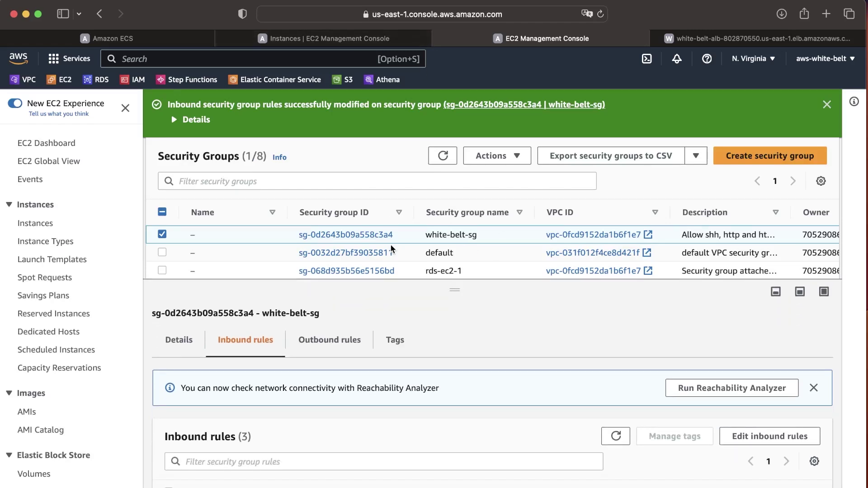
left_click(362, 42)
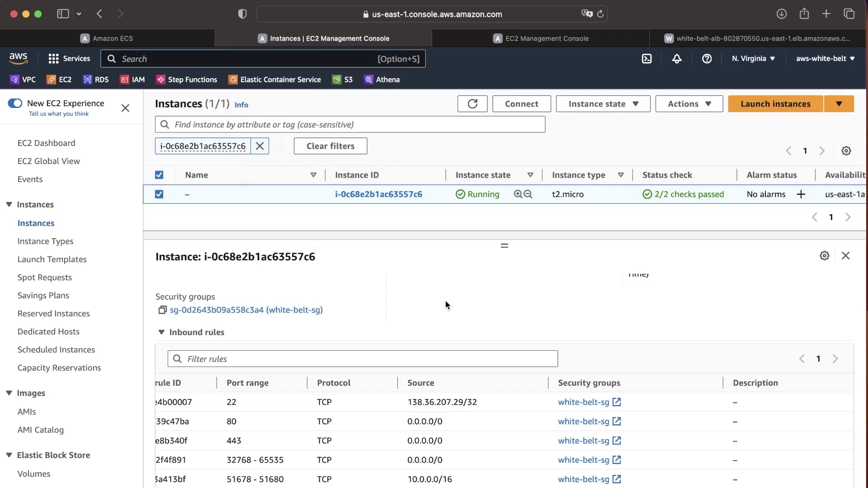
scroll(446, 300, "down", 2)
scroll(446, 300, "up", 5)
left_click(550, 40)
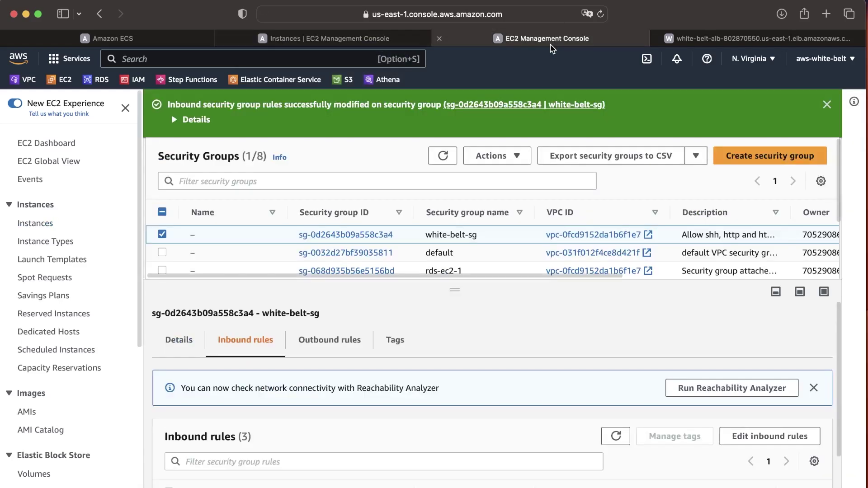
left_click(709, 39)
left_click(505, 42)
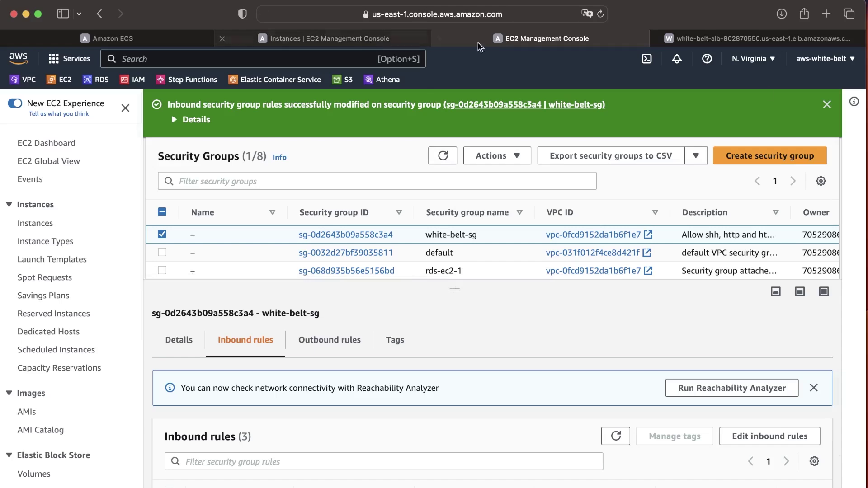
Reload the load balancer's /api/greeting endpoint several times to test access under the saved inbound rules.
left_click(792, 40)
left_click(524, 17)
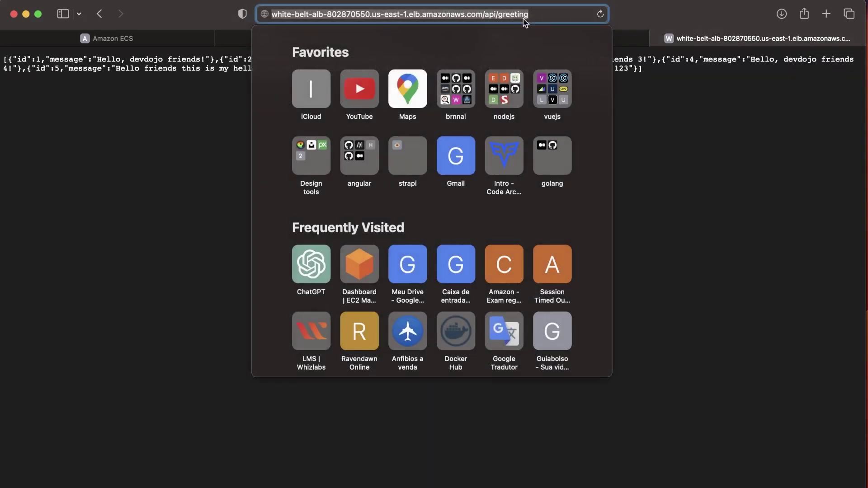
key("Return")
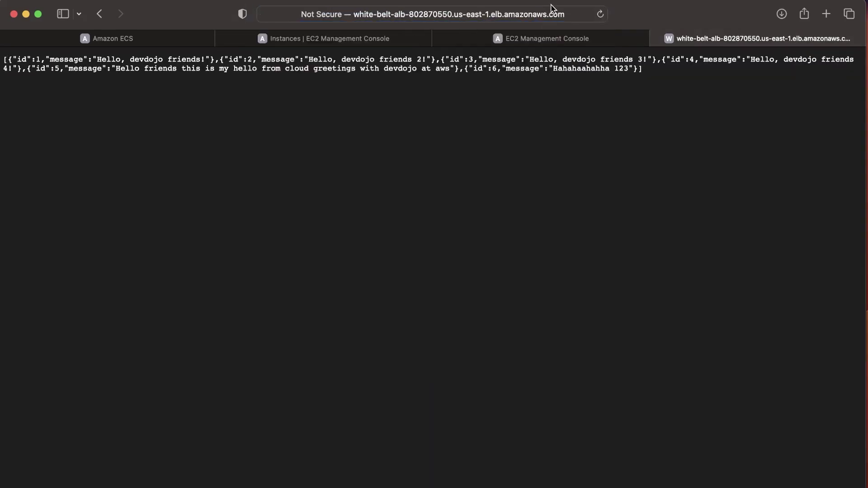
left_click(551, 8)
key("Return")
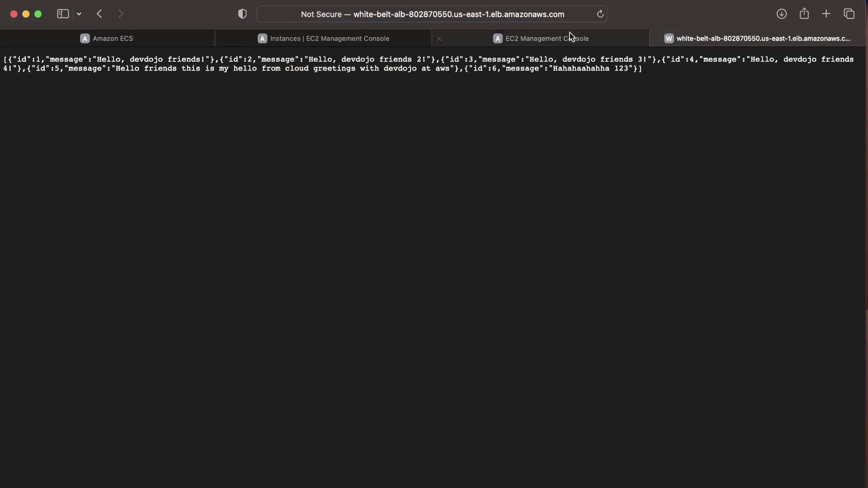
left_click(567, 13)
key("Return")
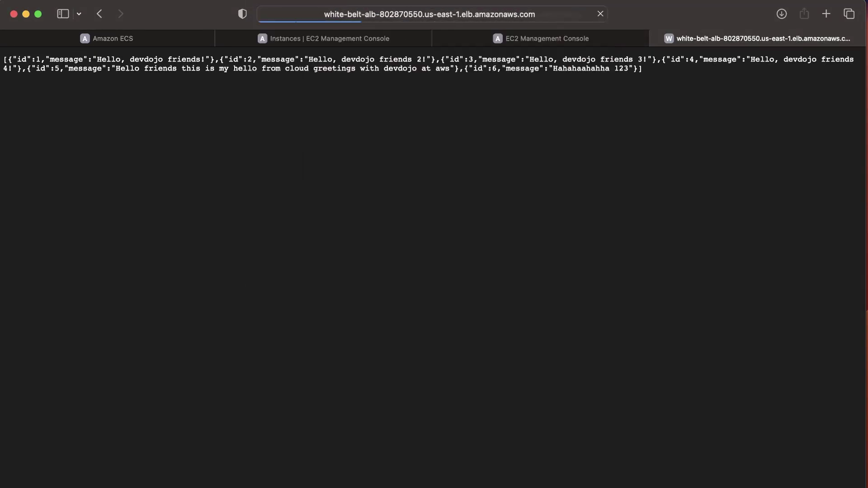
left_click(568, 16)
key("Return")
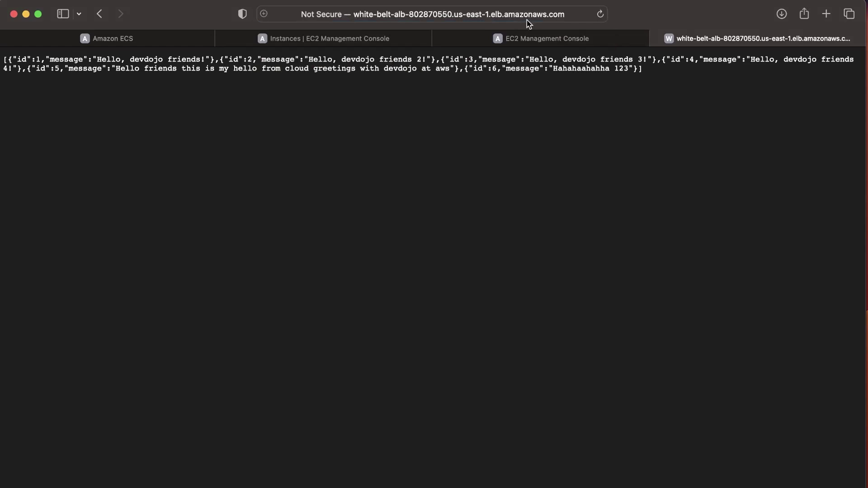
left_click(527, 16)
key("Return")
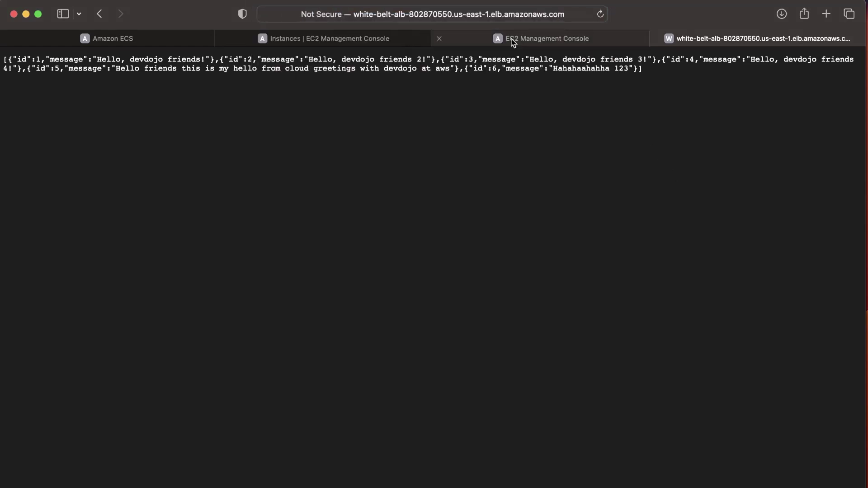
Check the inbound rules in the selected EC2 instance's security details and refresh the instances list.
left_click(513, 42)
mouse_move(457, 291)
left_mouse_down()
mouse_move(458, 335)
mouse_move(458, 276)
left_mouse_up()
left_click(366, 39)
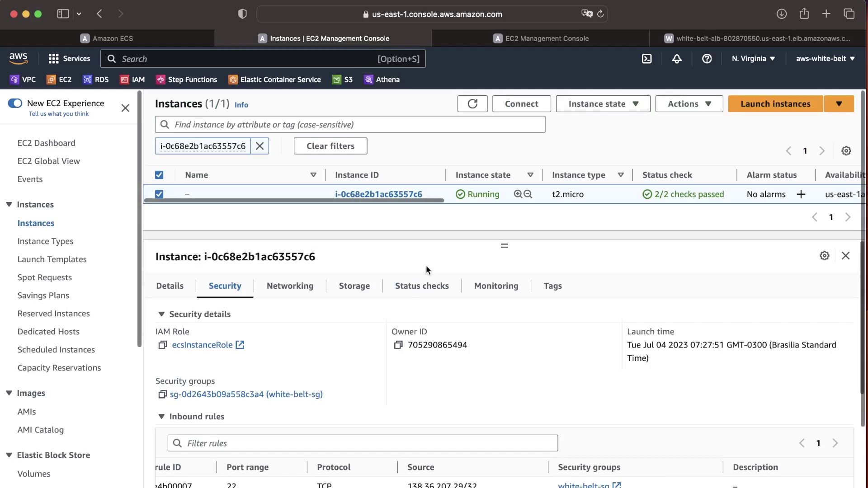
scroll(436, 261, "down", 3)
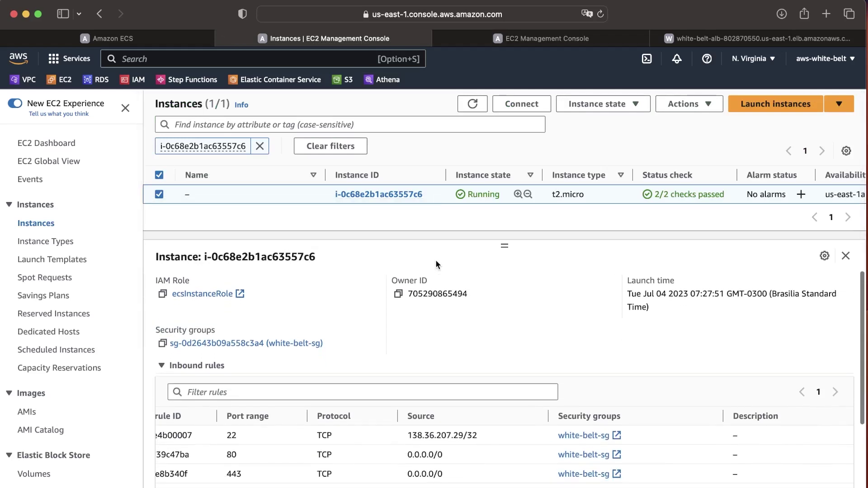
scroll(353, 362, "down", 2)
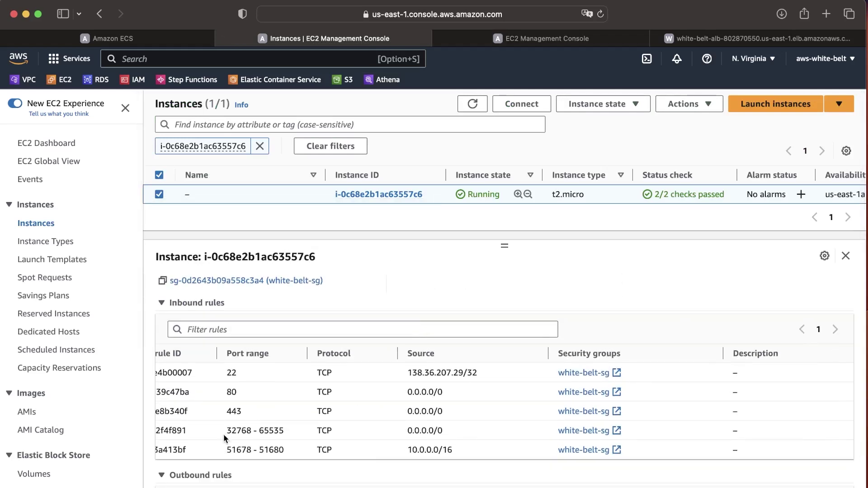
double_click(238, 431)
left_click(472, 103)
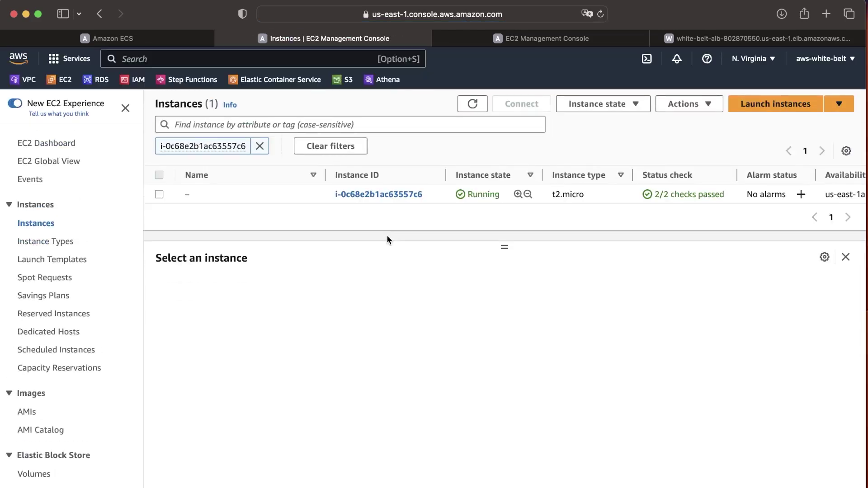
Open the running instance's full details page and review the white-belt-sg inbound rules in its security information.
left_click(386, 194)
scroll(285, 362, "down", 5)
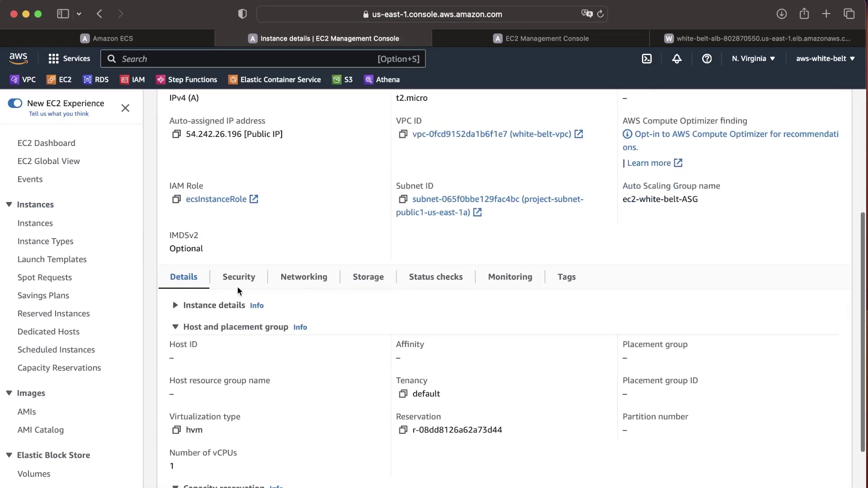
left_click(239, 277)
scroll(397, 253, "down", 5)
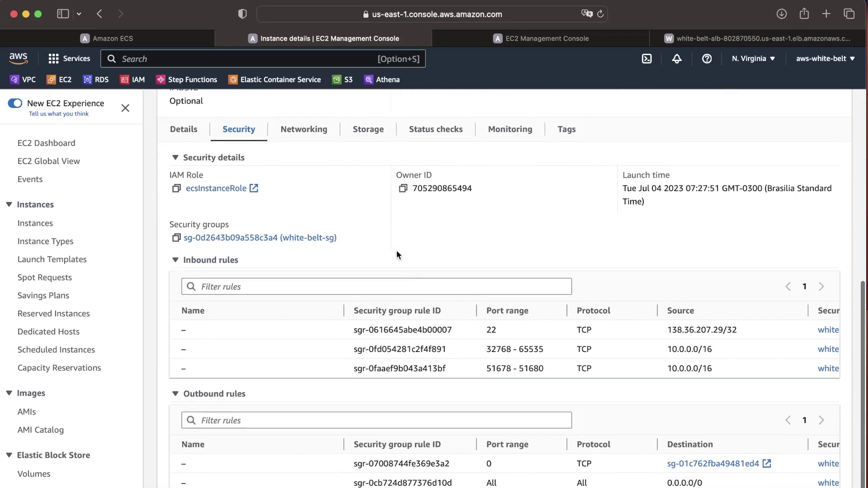
scroll(656, 345, "down", 1)
scroll(546, 368, "right", 1)
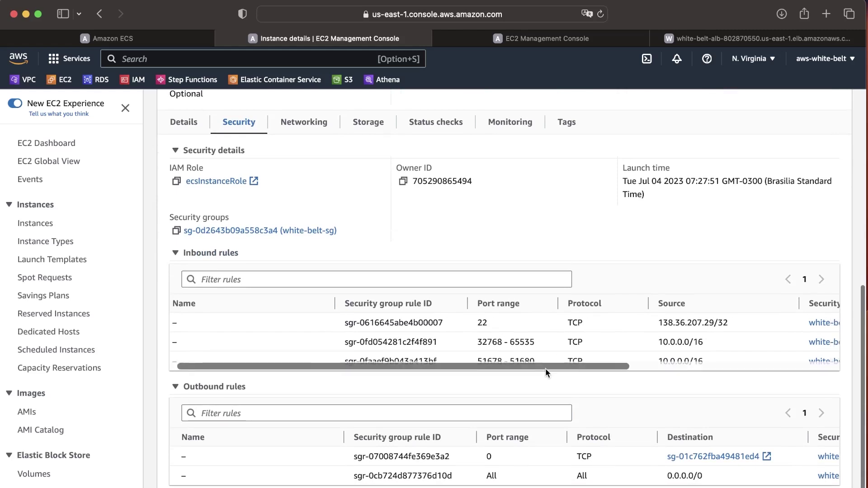
scroll(414, 341, "right", 5)
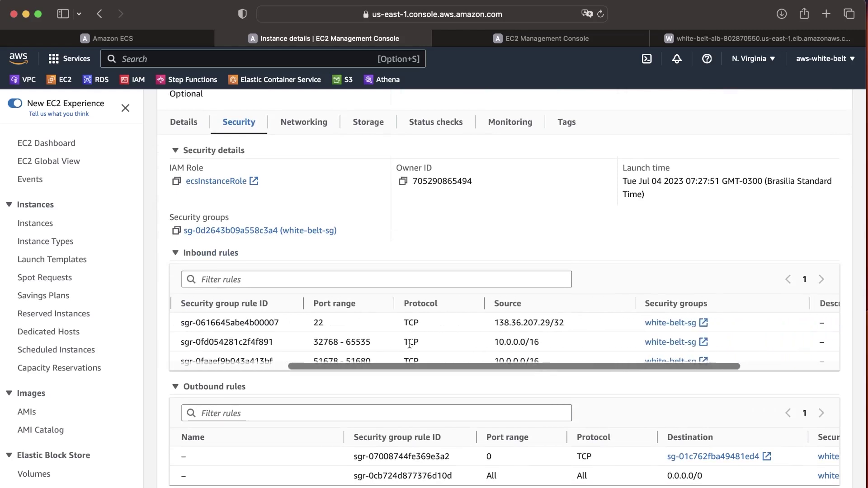
scroll(409, 344, "left", 5)
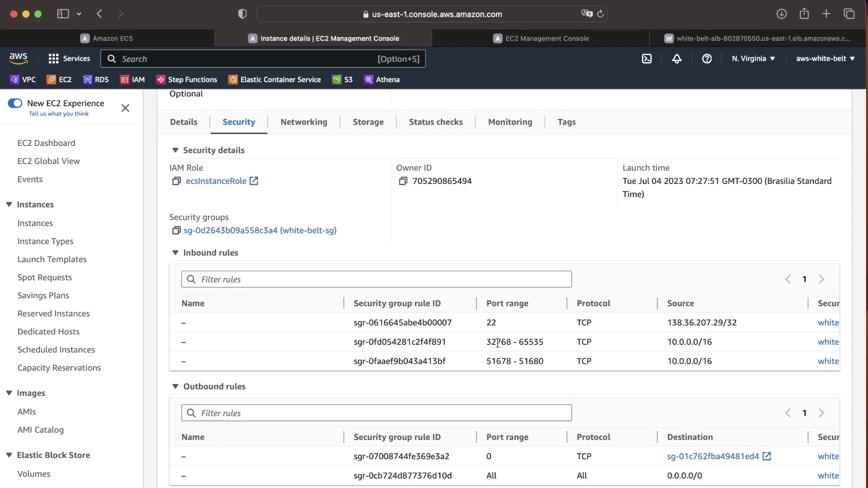
Examine the port ranges of the instance's inbound rules, including the SSH port, and return to the unfiltered instances list.
left_click_drag(491, 342, 562, 344)
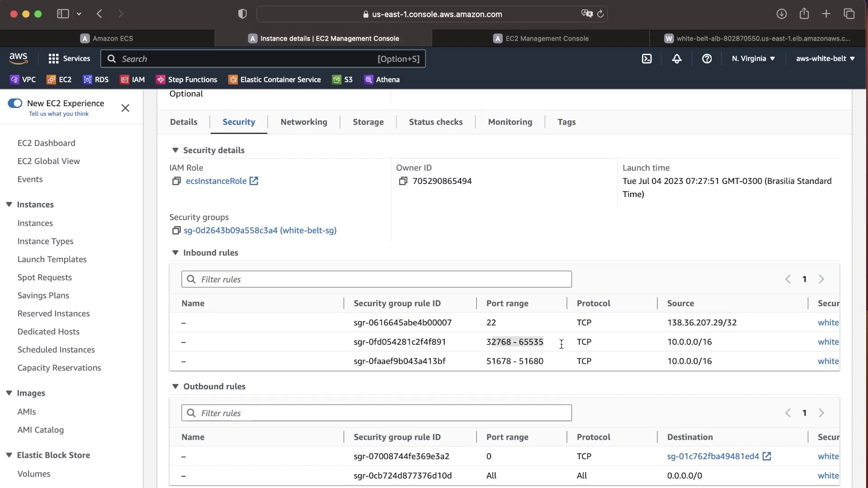
triple_click(519, 357)
triple_click(493, 337)
double_click(489, 322)
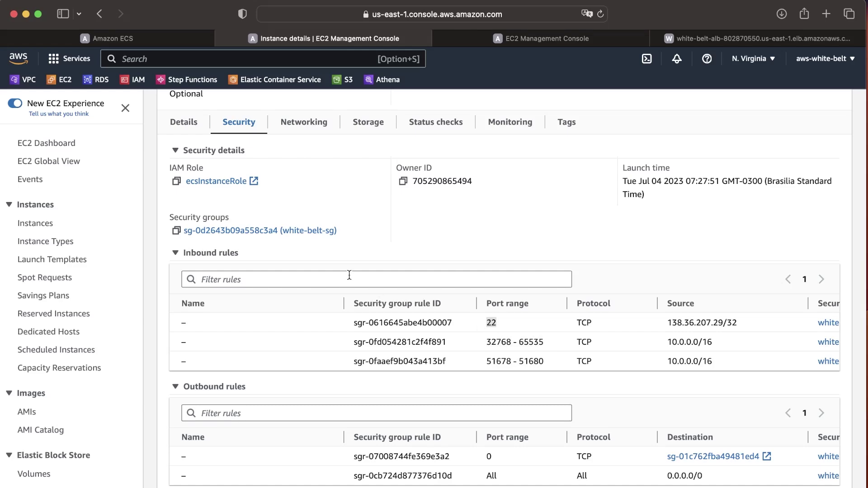
scroll(349, 276, "up", 10)
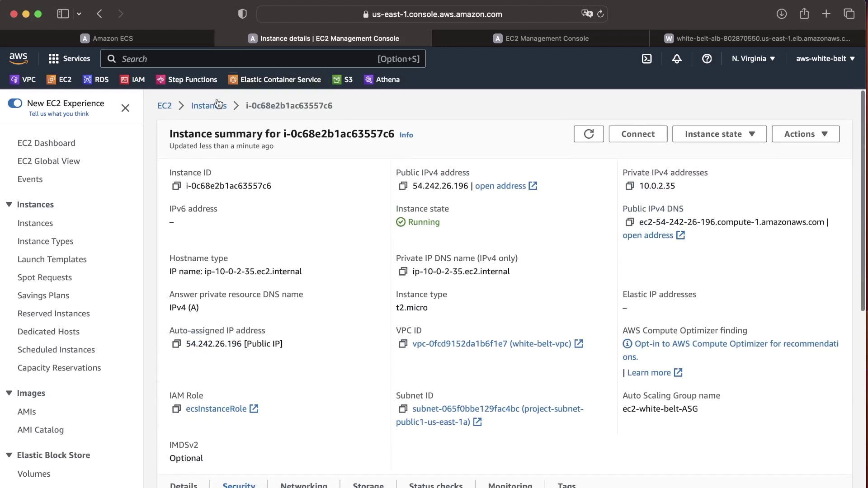
left_click(214, 105)
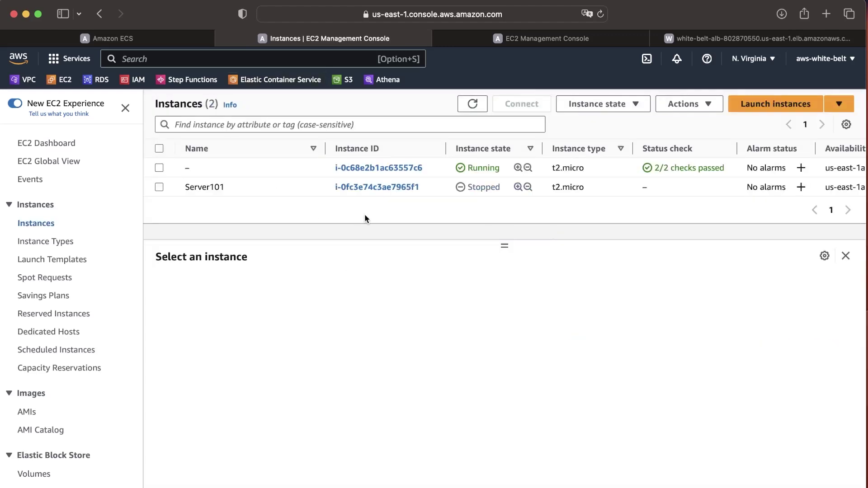